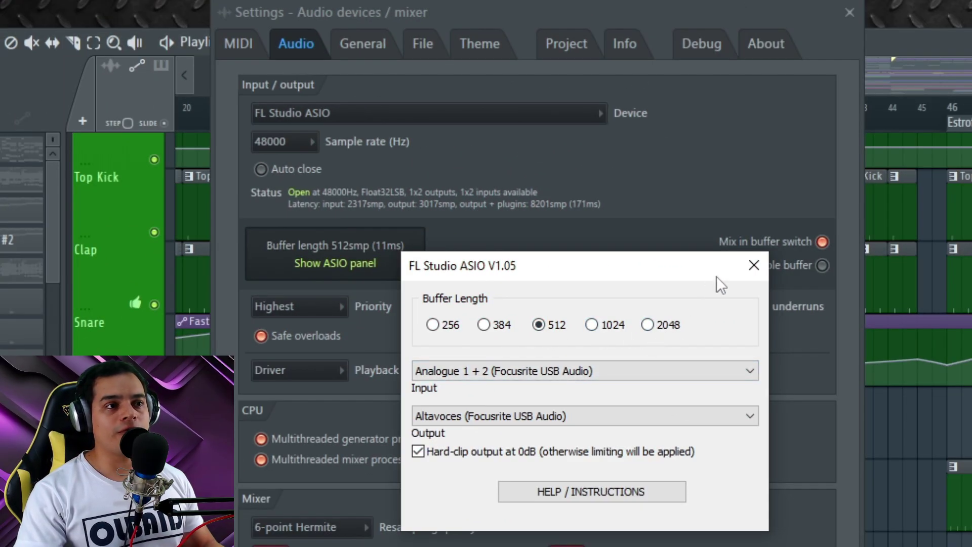
Step: Close the FL Studio ASIO dialog, check the sample rate choices and select Highest as the audio priority
left_click(752, 266)
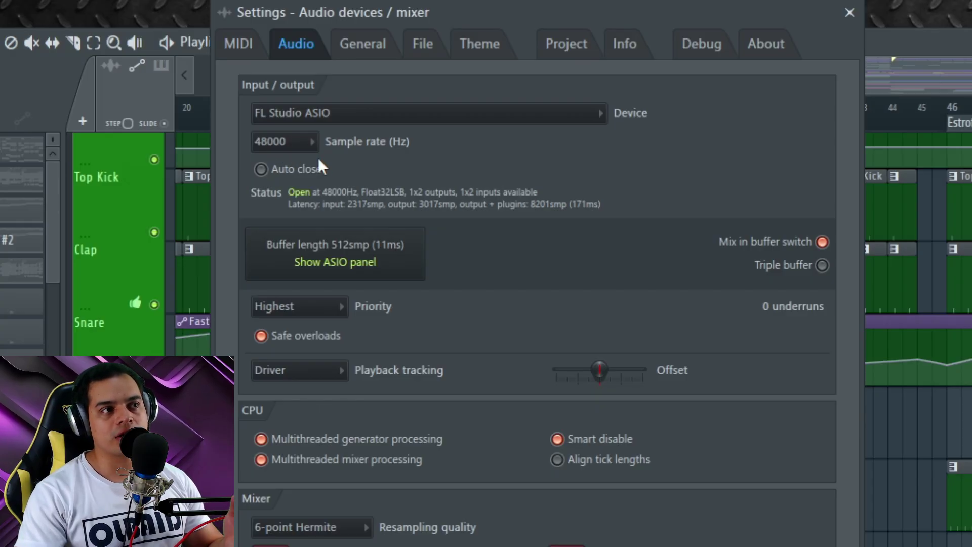
left_click(301, 144)
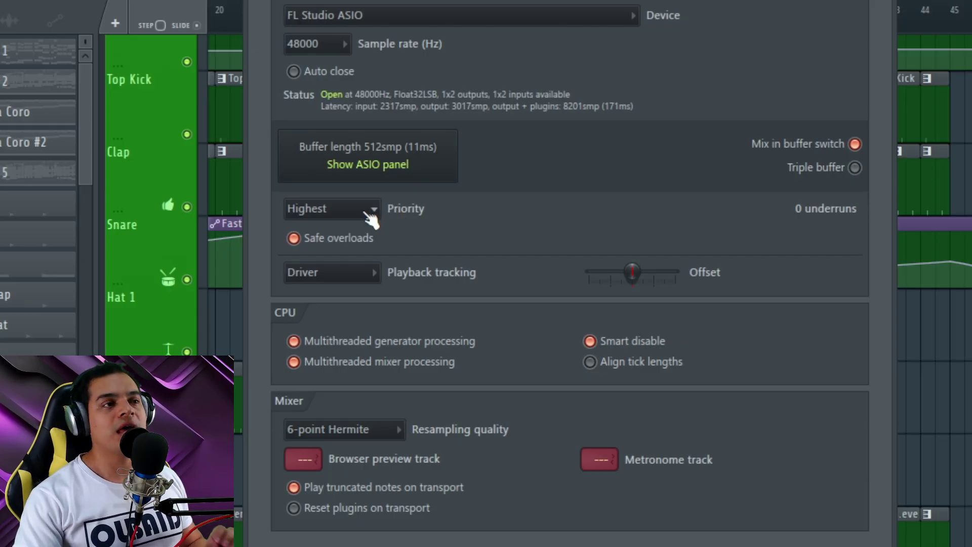
left_click(366, 213)
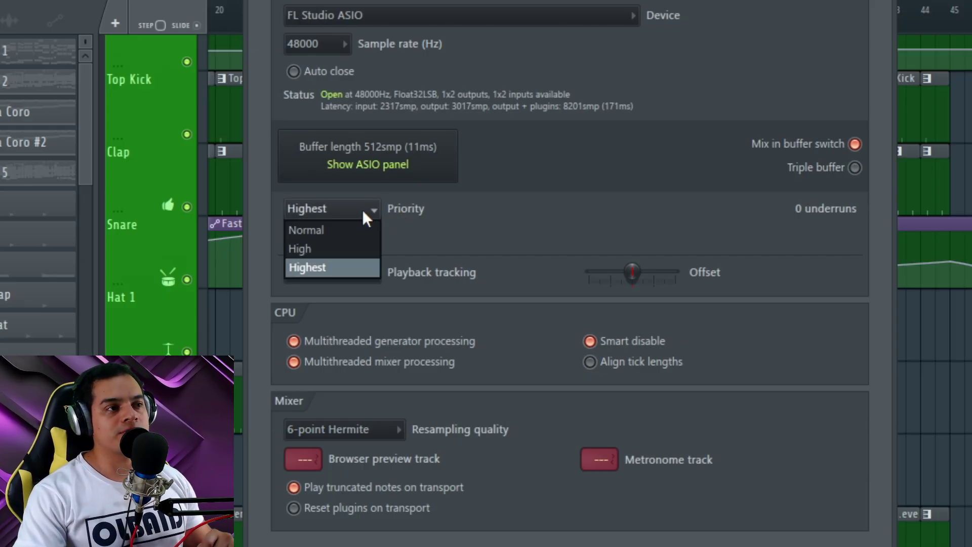
left_click(330, 272)
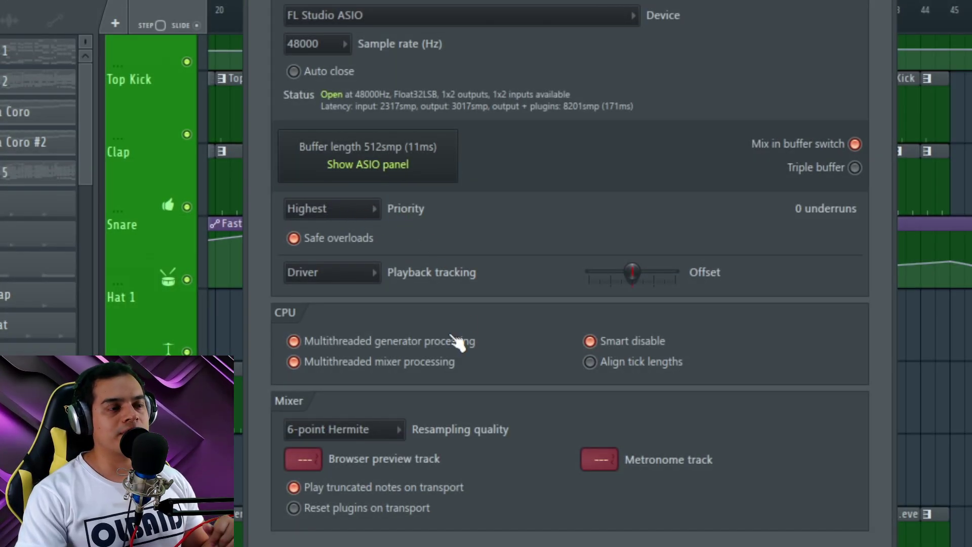
Step: Switch multithreaded generator processing and multithreaded mixer processing off and back on
left_click(346, 342)
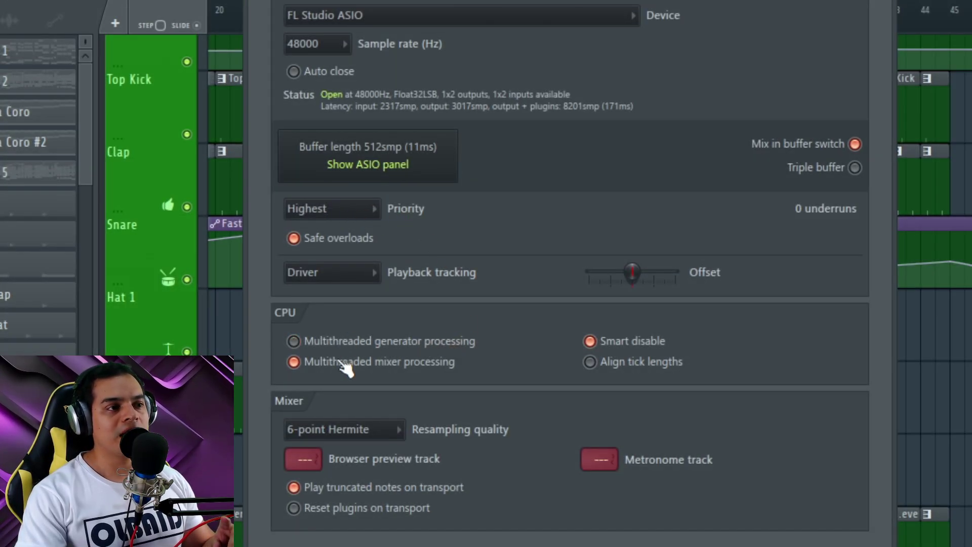
left_click(341, 361)
left_click(359, 342)
left_click(335, 361)
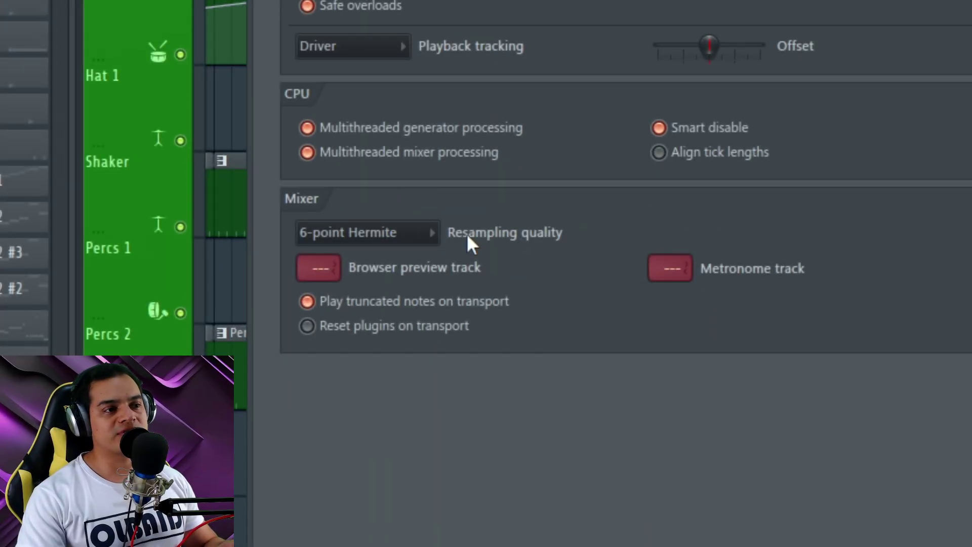
Step: Examine the mixer's resampling quality options from 2-point linear to 512-point sinc, leaving 6-point Hermite selected
left_click(408, 242)
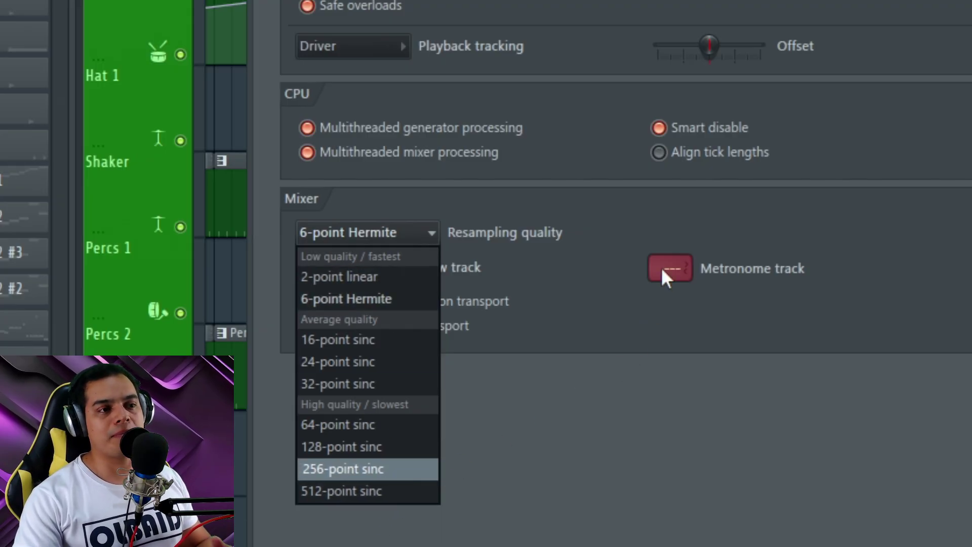
left_click(450, 231)
left_click(386, 230)
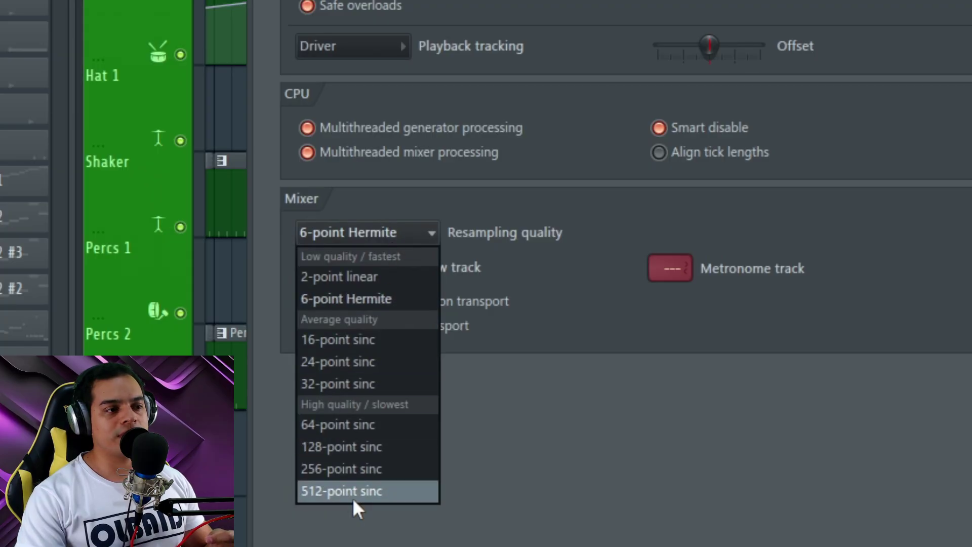
left_click(622, 222)
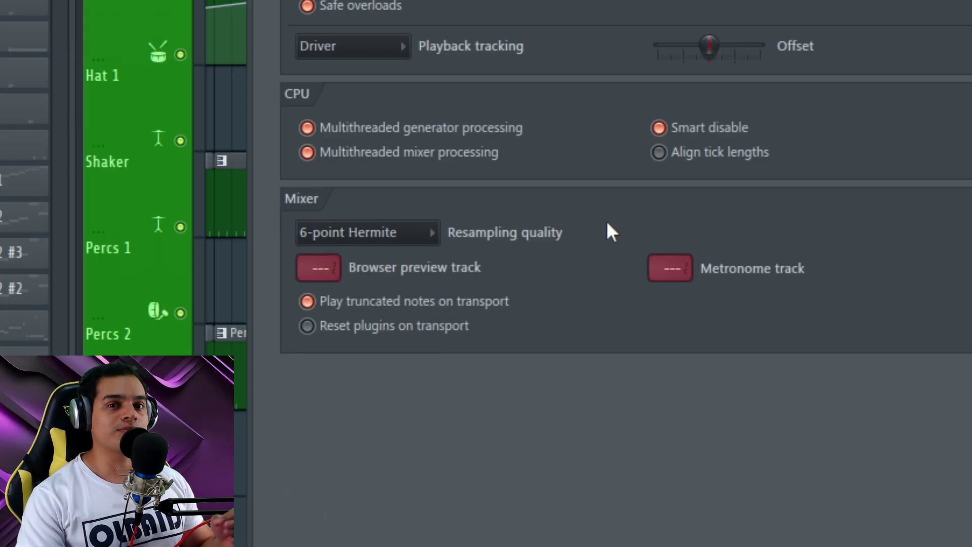
left_click(400, 234)
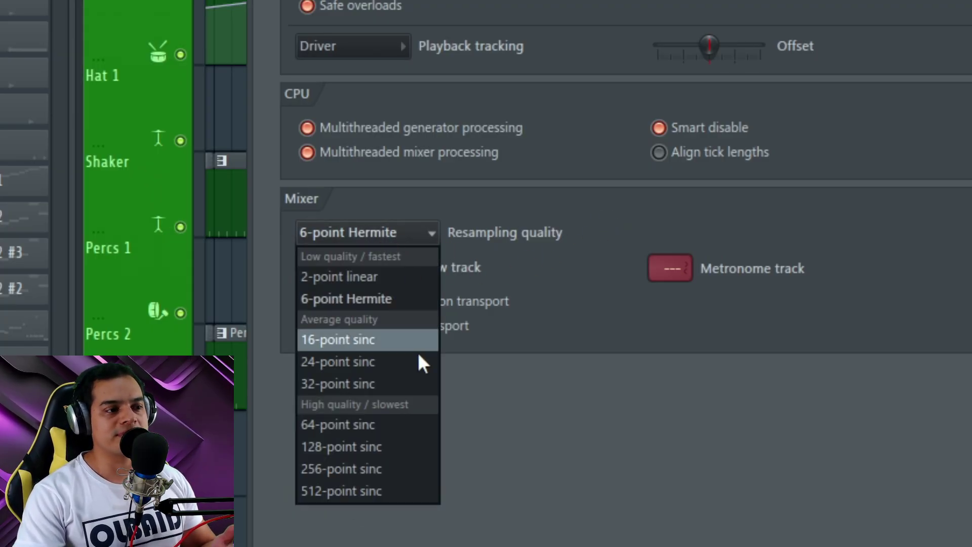
left_click(658, 212)
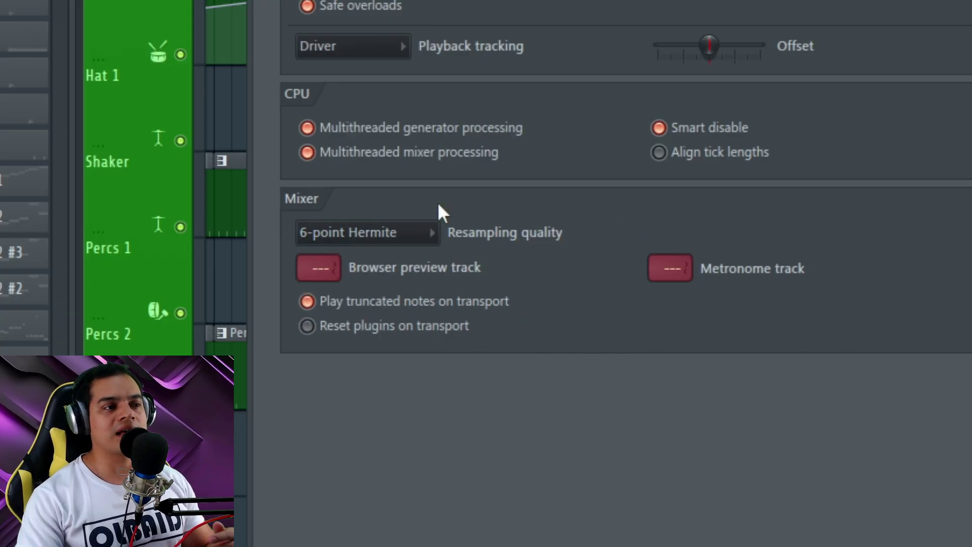
left_click(391, 233)
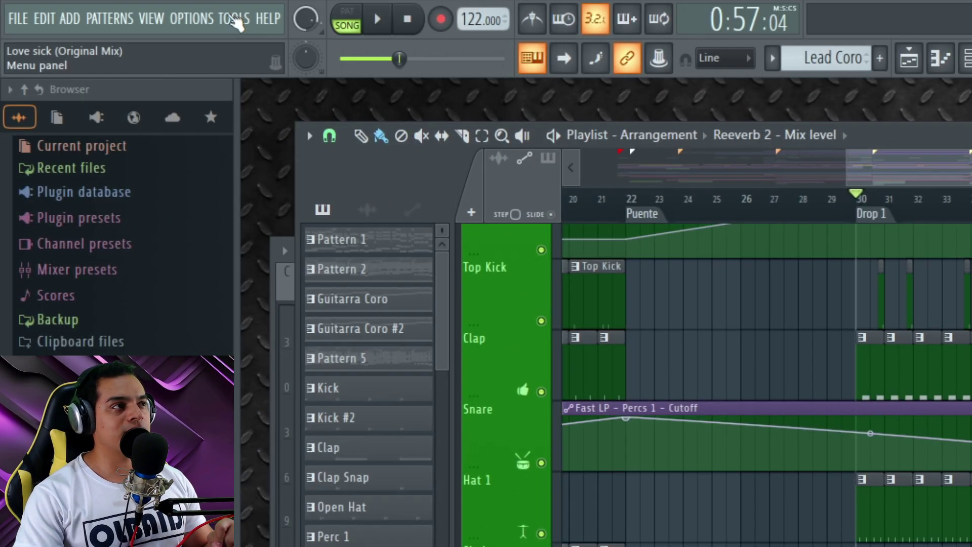
Step: Bring up the project's available macros
left_click(124, 8)
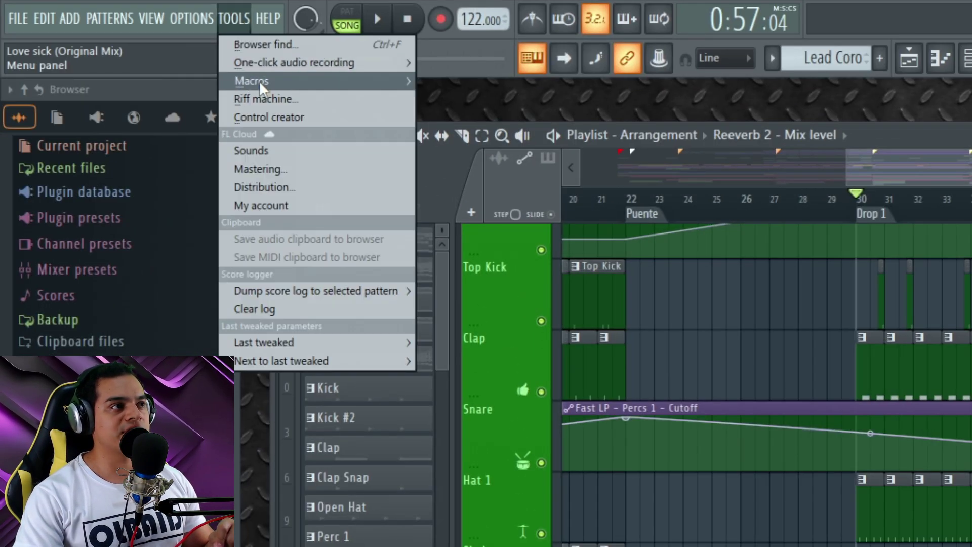
mouse_move(260, 81)
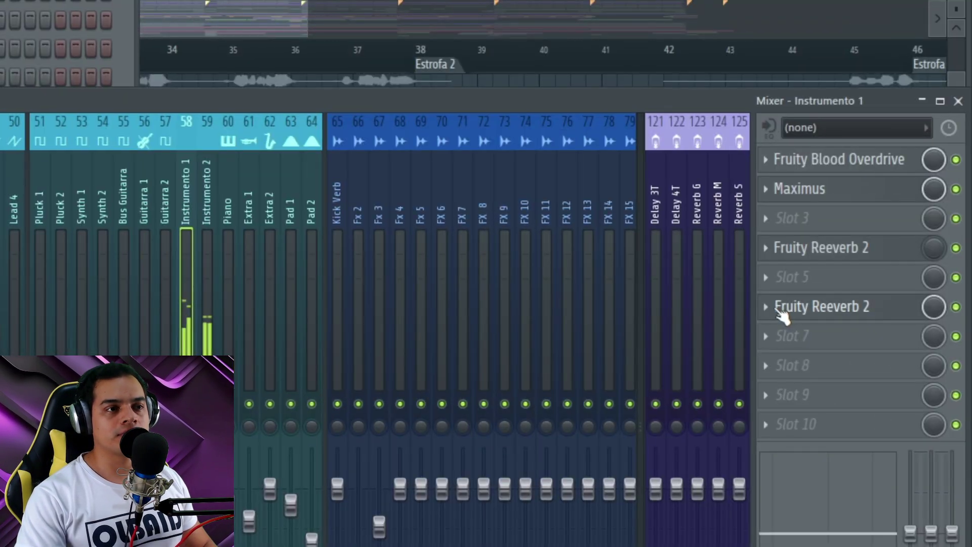
Step: Mute the Instrumento 2 mixer track
left_click(207, 403)
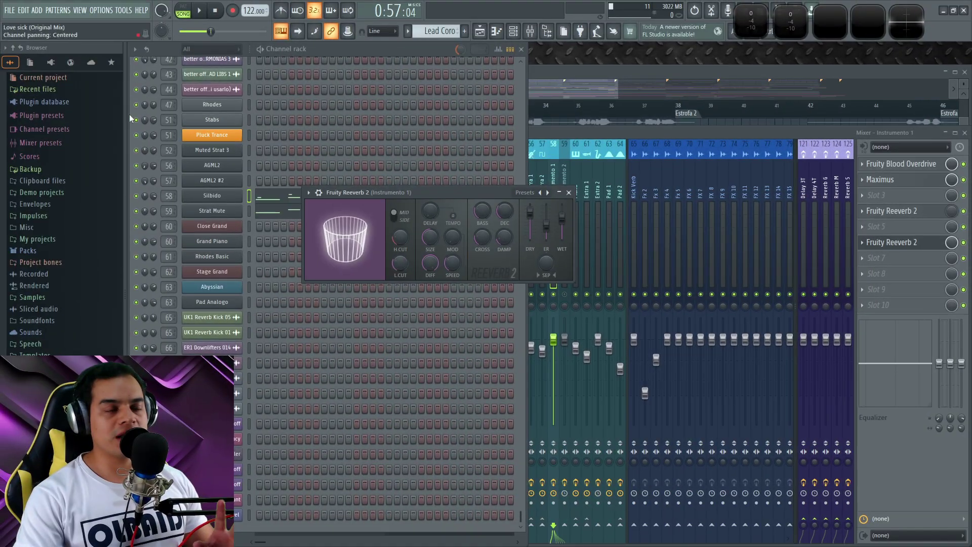
Step: Open the plugin performance monitor and examine the processor load of each synth and effect in the project
left_click(80, 10)
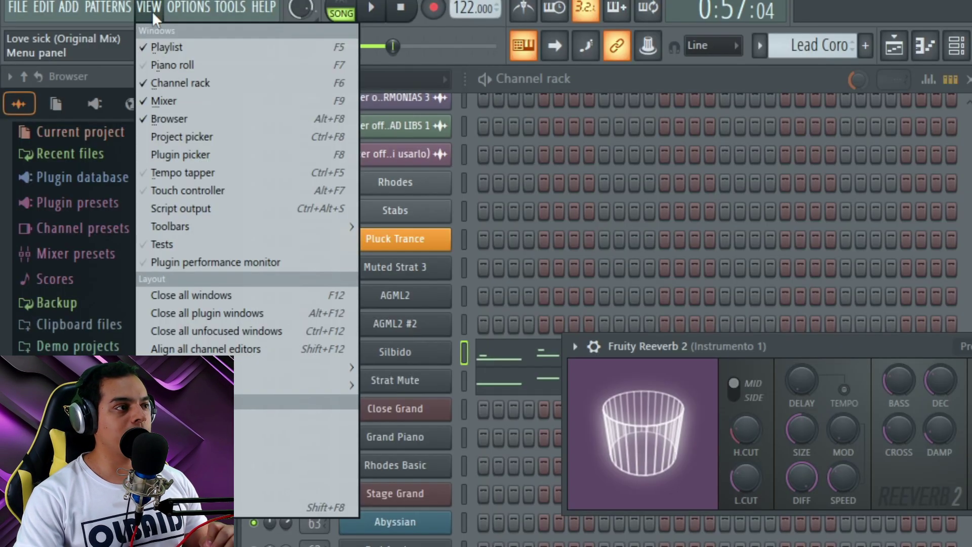
left_click(202, 262)
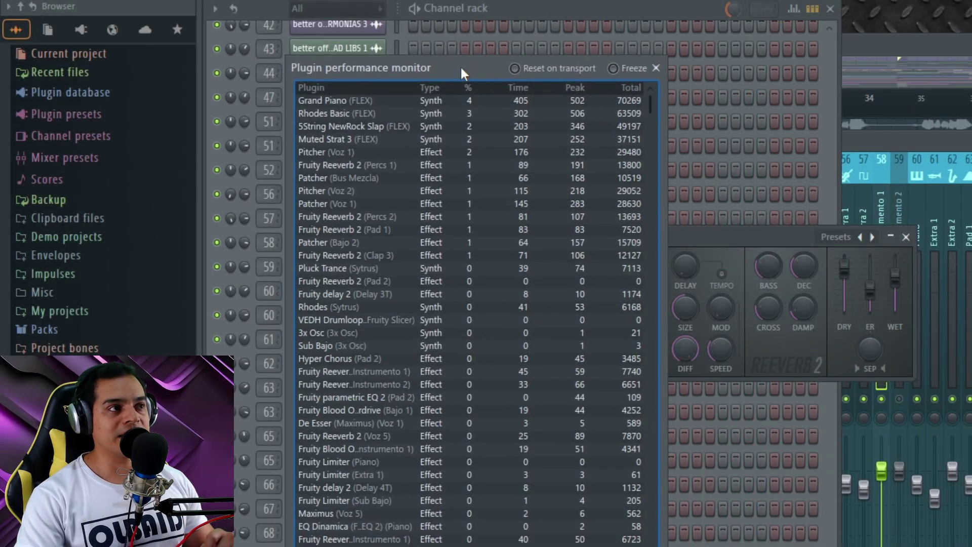
left_click_drag(461, 66, 418, 49)
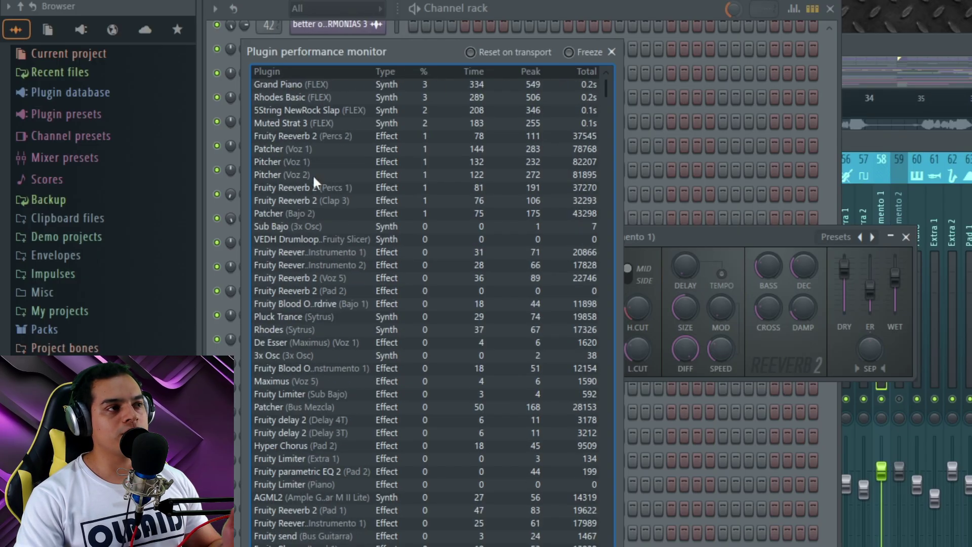
scroll(316, 228, "down", 10)
scroll(318, 340, "up", 8)
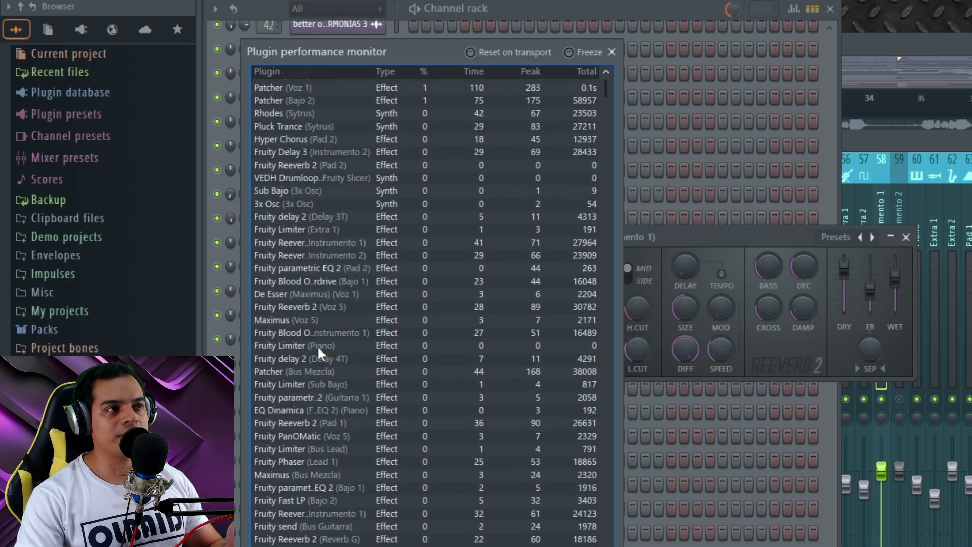
scroll(317, 345, "up", 1)
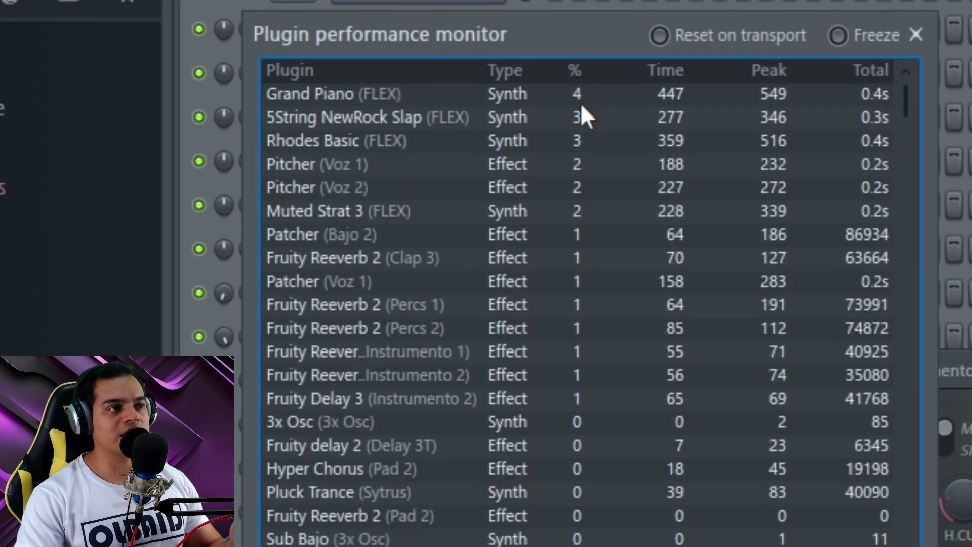
scroll(430, 202, "down", 6)
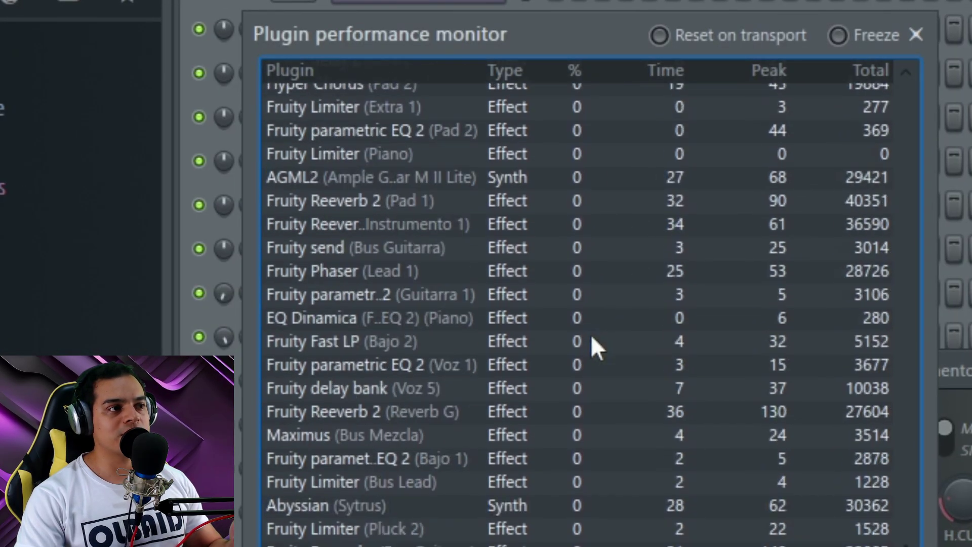
scroll(591, 340, "down", 5)
scroll(581, 455, "up", 10)
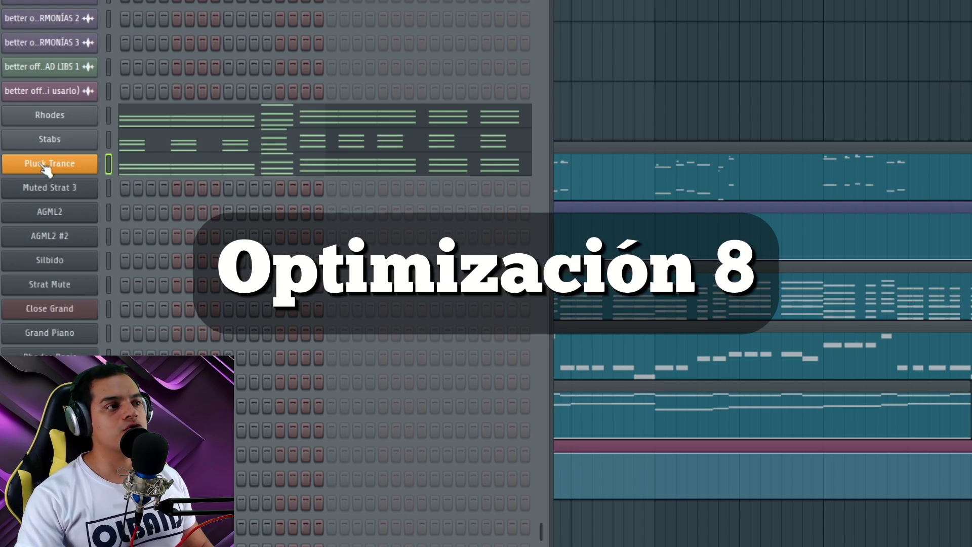
Step: Open the Pluck Trance synth, move its window clear and play the Plucks pattern to check the processor load
left_click(46, 165)
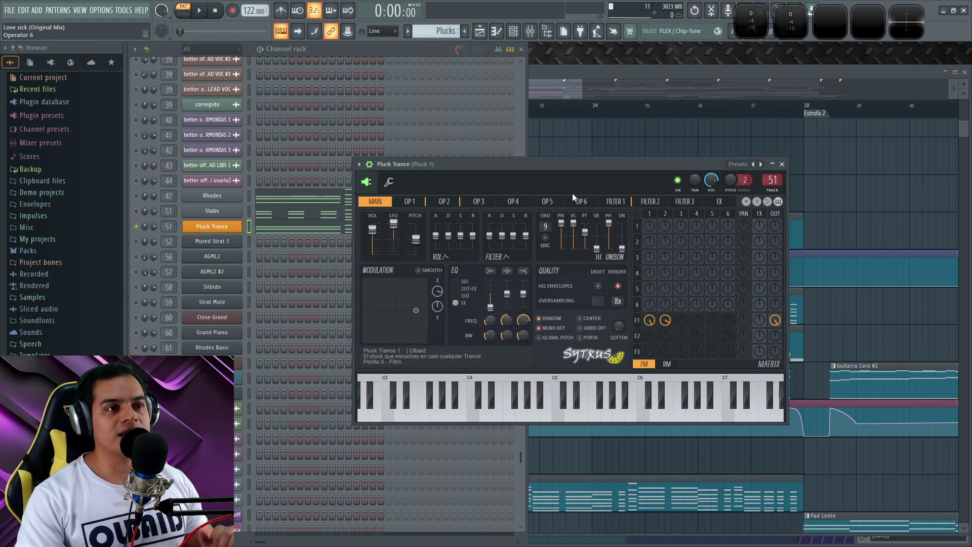
left_click_drag(567, 162, 553, 58)
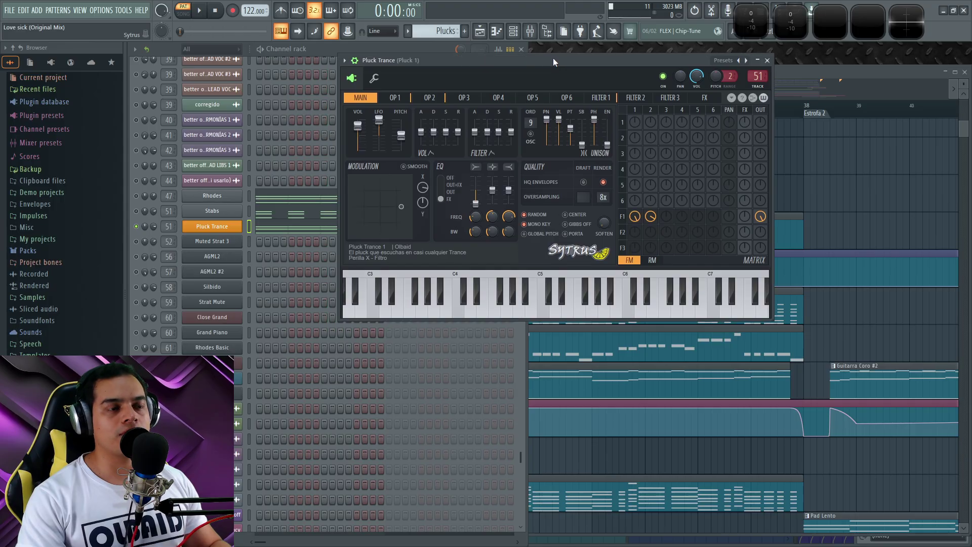
key("space")
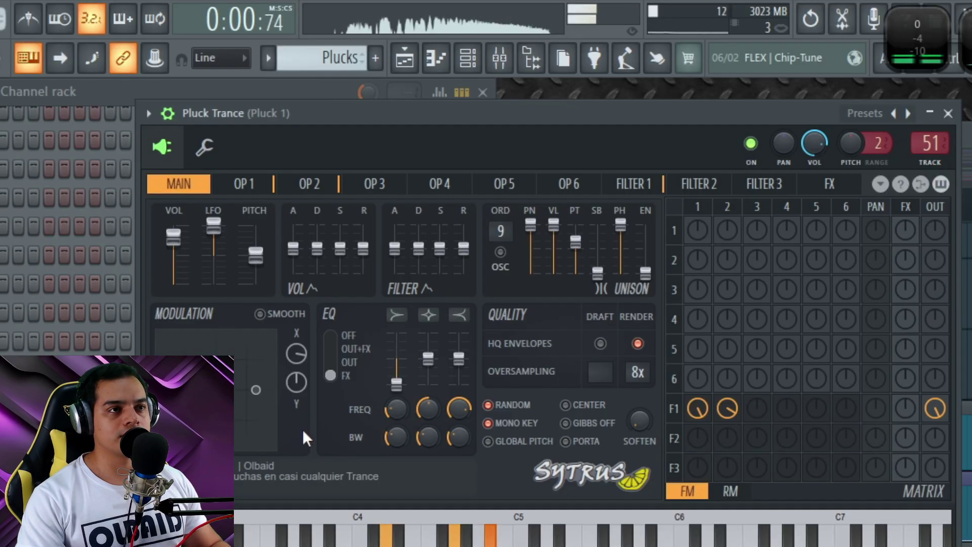
key("space")
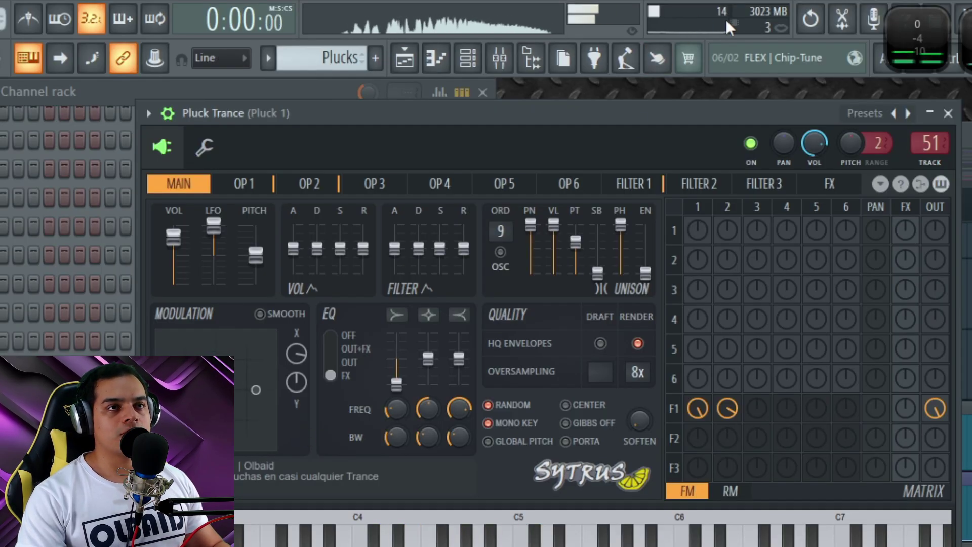
key("space")
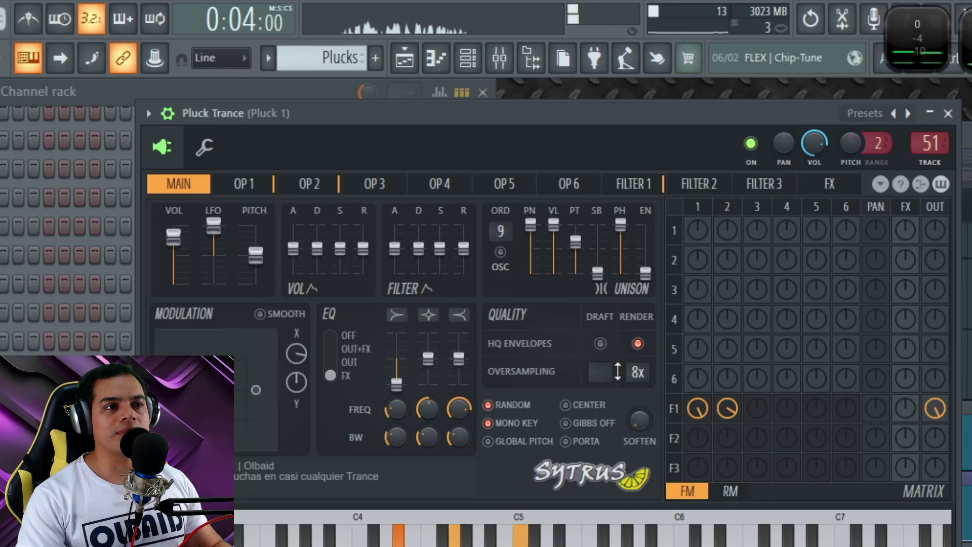
Step: Try 64x draft oversampling on the Pluck Trance synth, lower it to 16x and replay the Plucks pattern
left_click_drag(601, 372, 601, 329)
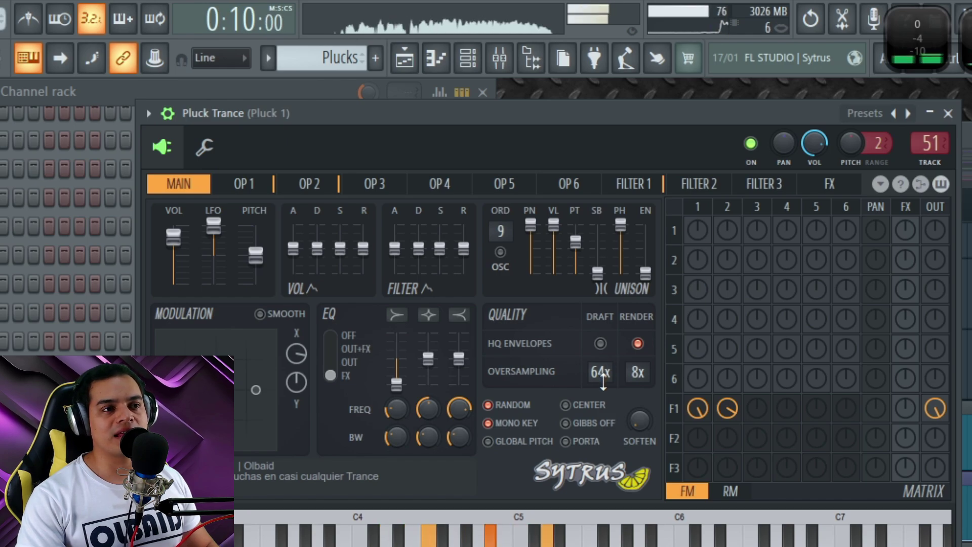
left_click_drag(605, 373, 605, 392)
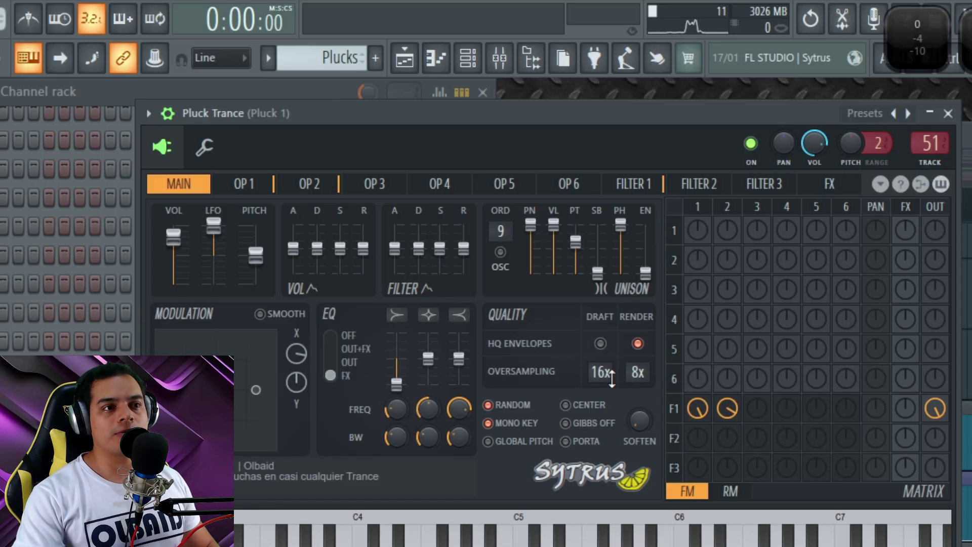
key("space")
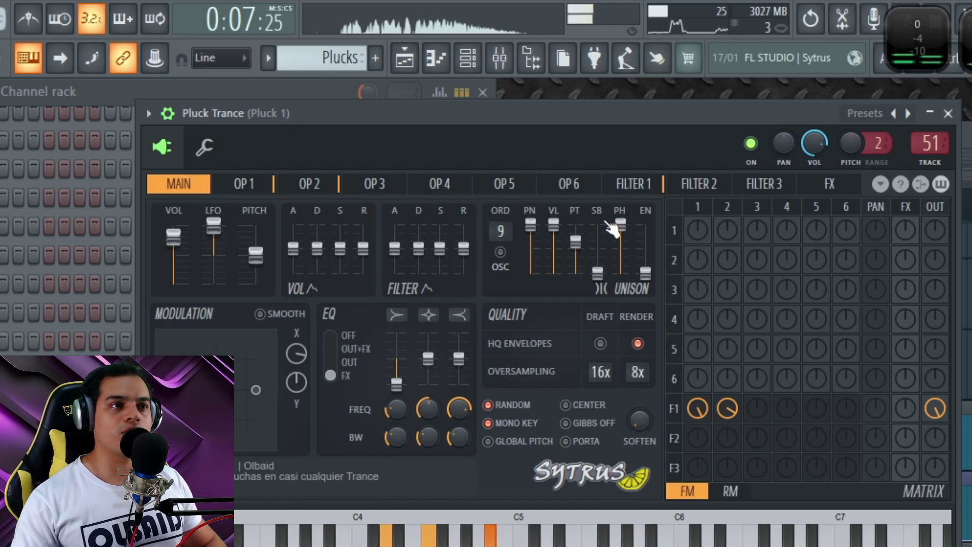
Step: Lower the Pluck Trance unison order to 5 during playback, stop the pattern and raise the order again
left_click_drag(498, 227, 558, 372)
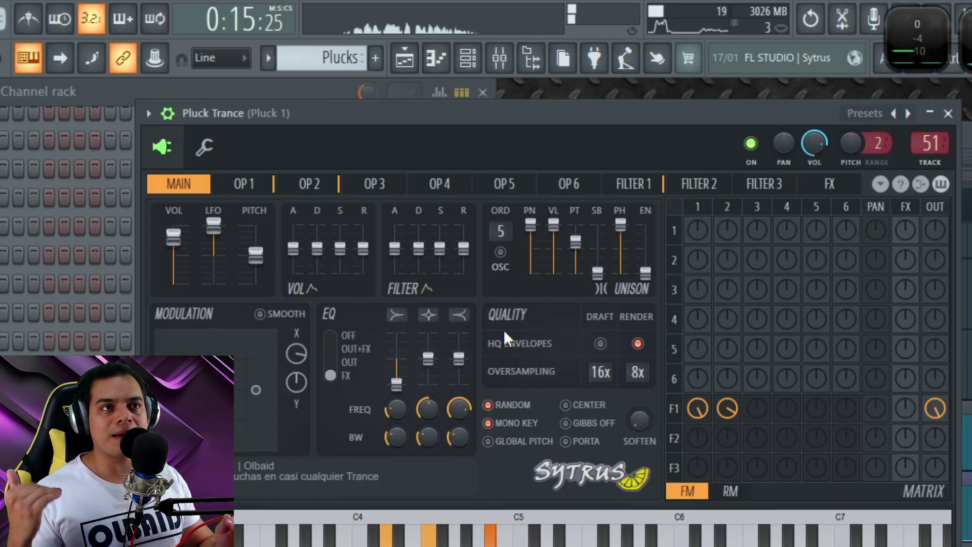
key("space")
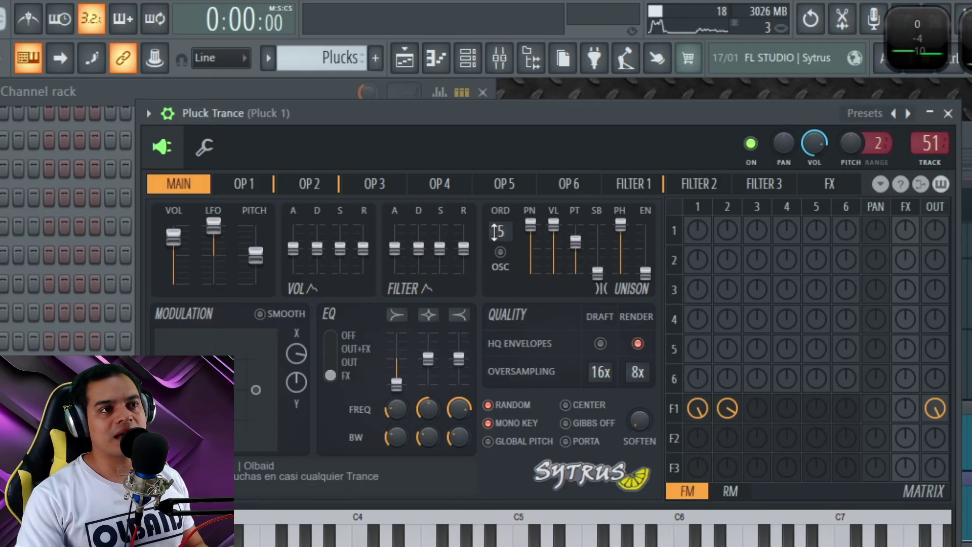
left_click_drag(498, 229, 498, 215)
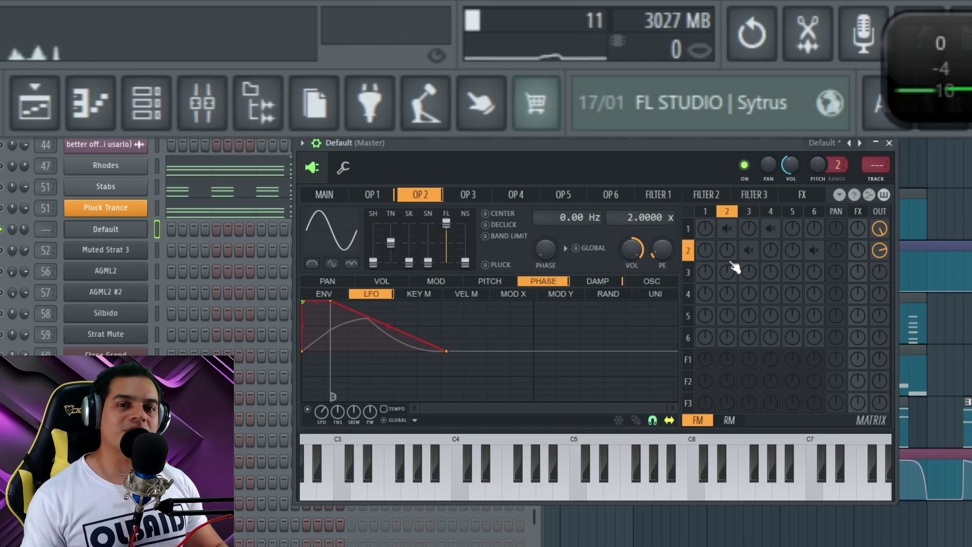
Step: View operators 1 and 2 of the Default Sytrus channel and switch its modulation matrix to RM
left_click(374, 195)
left_click(419, 195)
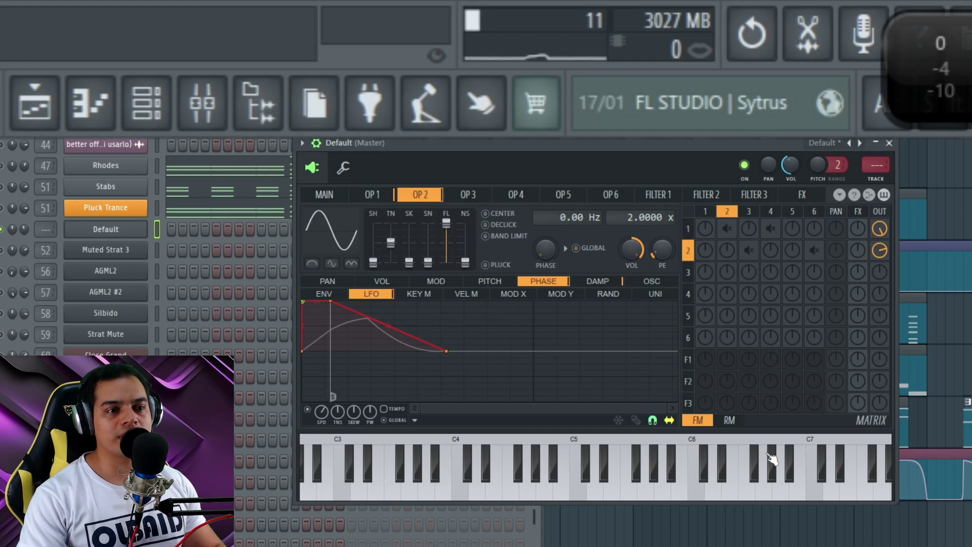
left_click(730, 420)
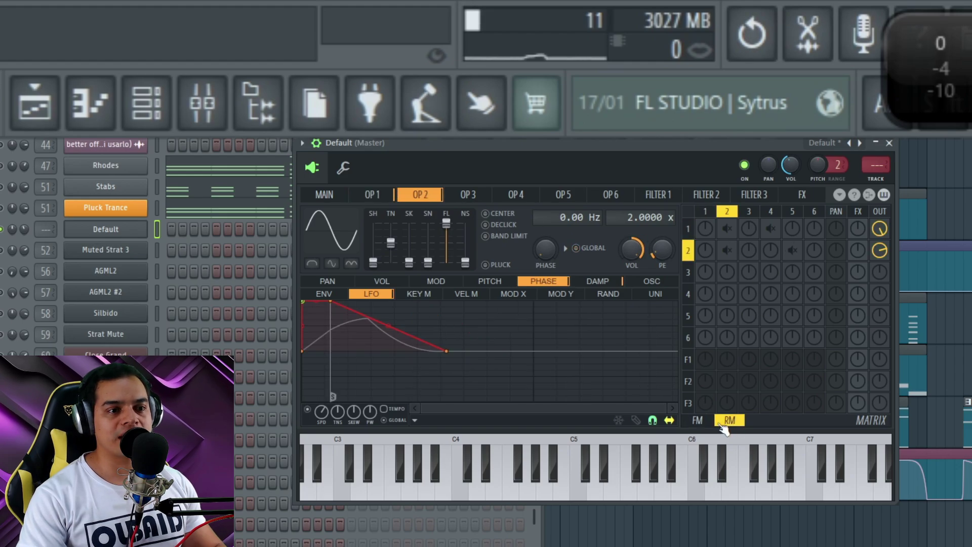
Step: Switch the Default Sytrus modulation matrix back to FM and toggle several modulation cells in the operator 1 and 2 rows
right_click(769, 229)
right_click(792, 251)
left_click(699, 420)
right_click(728, 230)
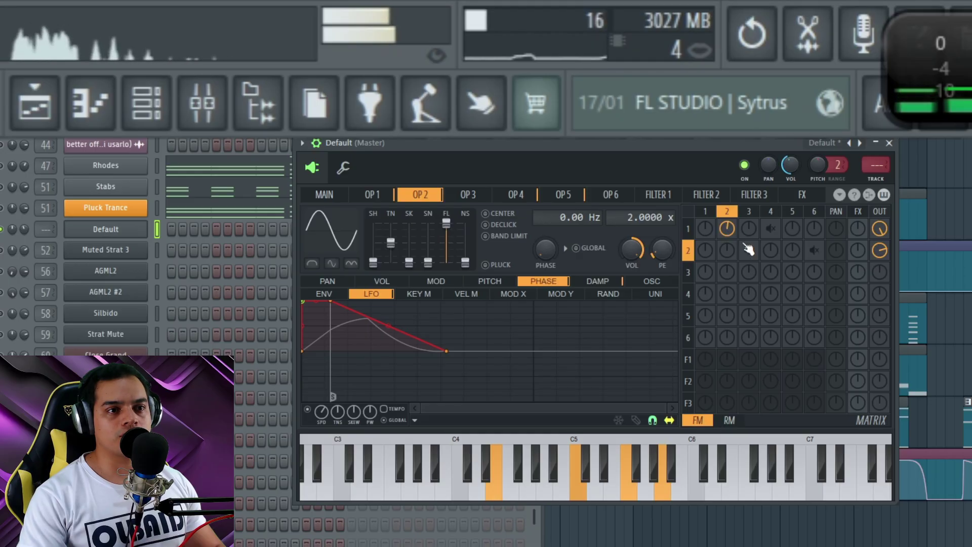
right_click(748, 249)
right_click(771, 229)
right_click(814, 250)
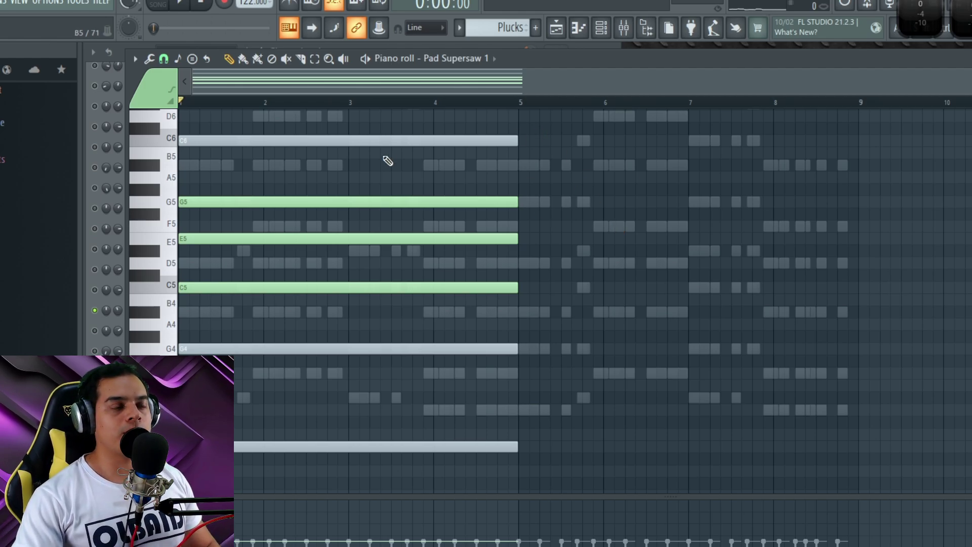
Step: Play the Pad Supersaw 1 chord to check the processor load, stop it and unmute the chord's remaining notes
key("space")
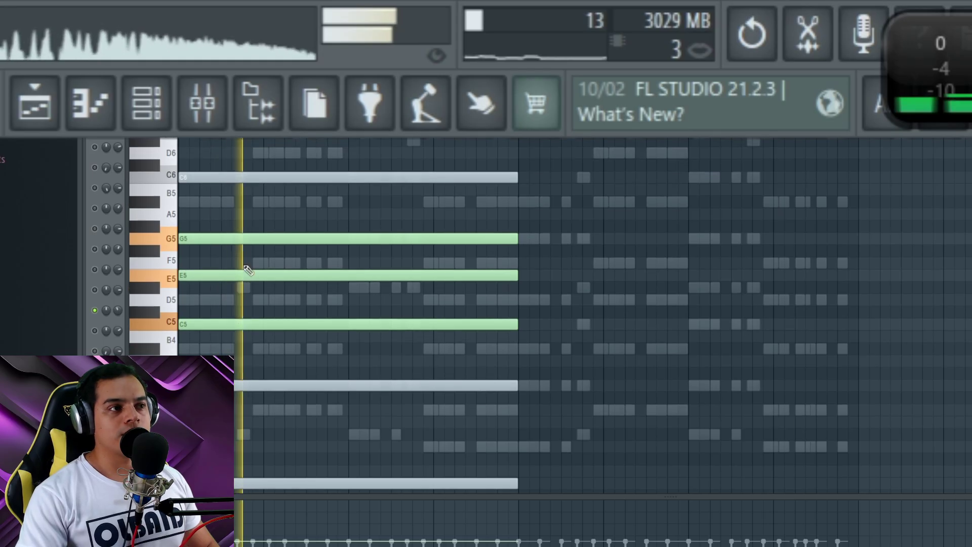
key("space")
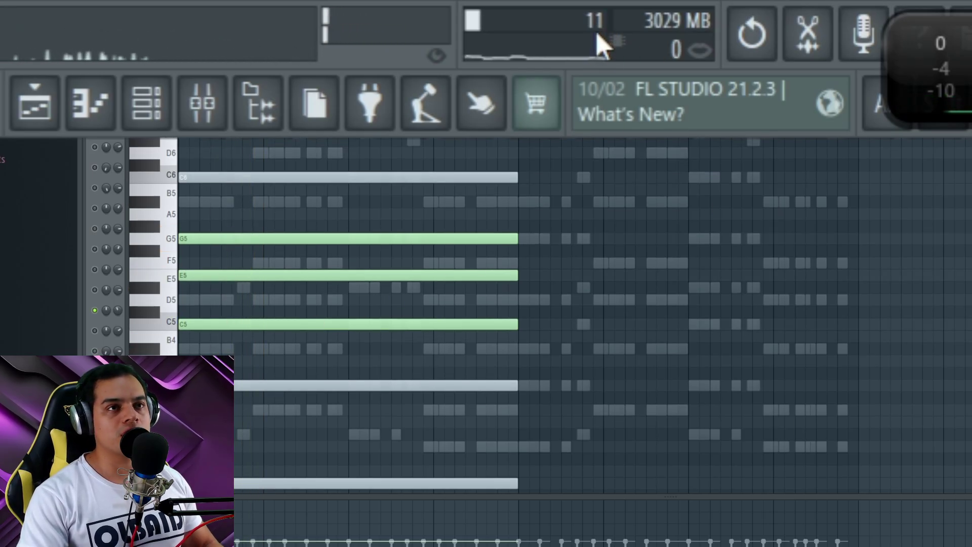
scroll(382, 173, "up", 3)
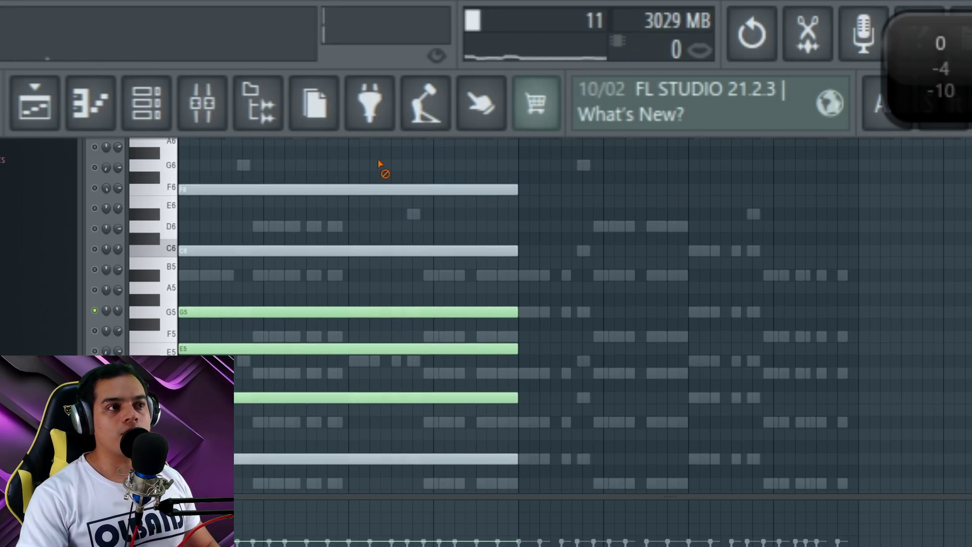
mouse_move(379, 161)
left_mouse_down()
mouse_move(366, 317)
mouse_move(374, 499)
left_mouse_up()
scroll(375, 268, "down", 3)
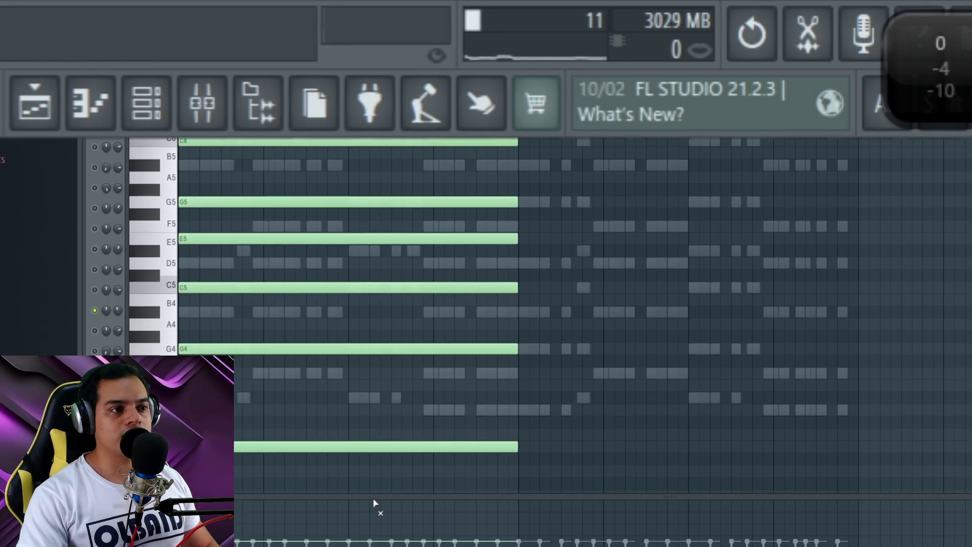
Step: Replay the full Pad Supersaw 1 chord, compare the processor load and stop playback
scroll(406, 446, "down", 1)
key("space")
scroll(415, 415, "up", 3)
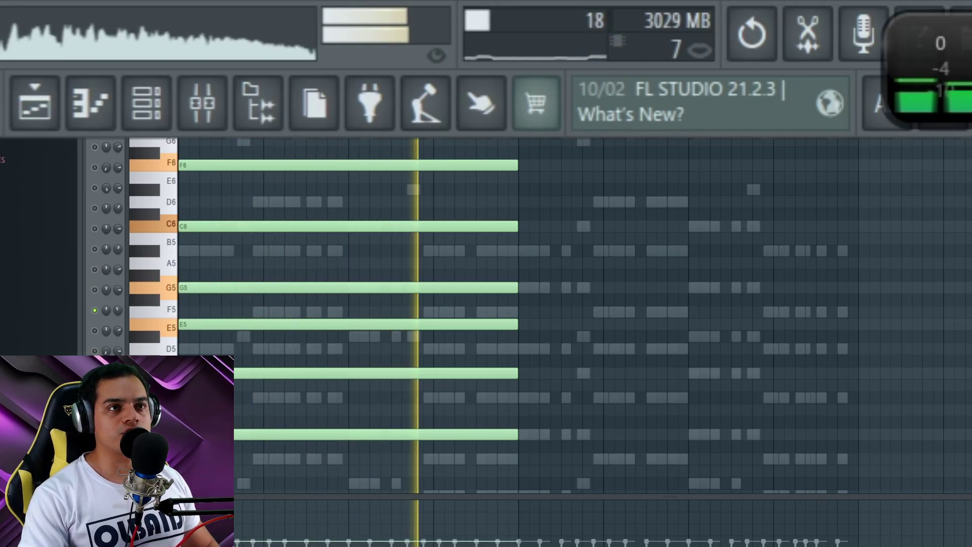
key("space")
scroll(553, 310, "down", 4)
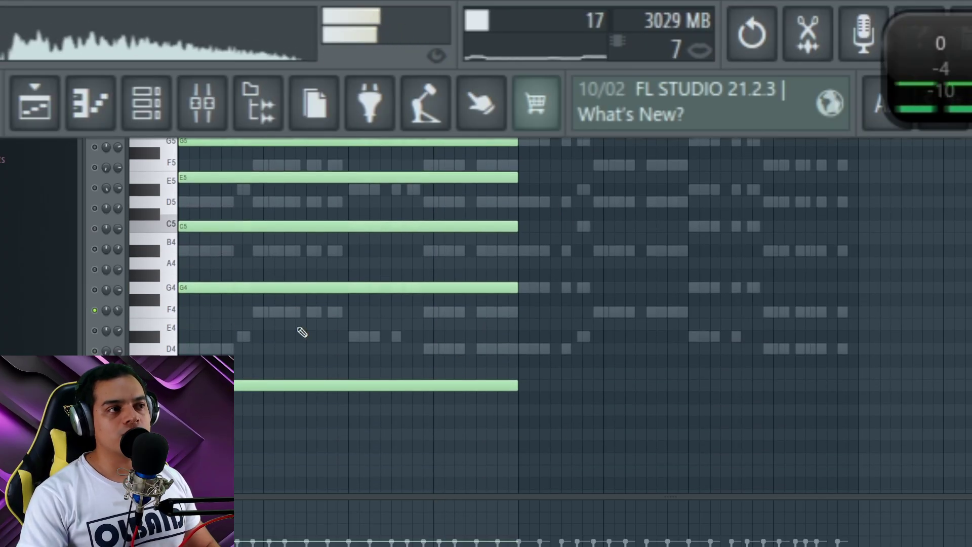
Step: Duplicate the full Pad Supersaw 1 chord to just after bar 5, transposed two semitones down
mouse_move(652, 439)
left_mouse_down()
mouse_move(290, 179)
mouse_move(211, 167)
left_mouse_up()
mouse_move(246, 200)
left_mouse_down()
mouse_move(563, 197)
mouse_move(554, 198)
mouse_move(572, 227)
mouse_move(561, 227)
left_mouse_up()
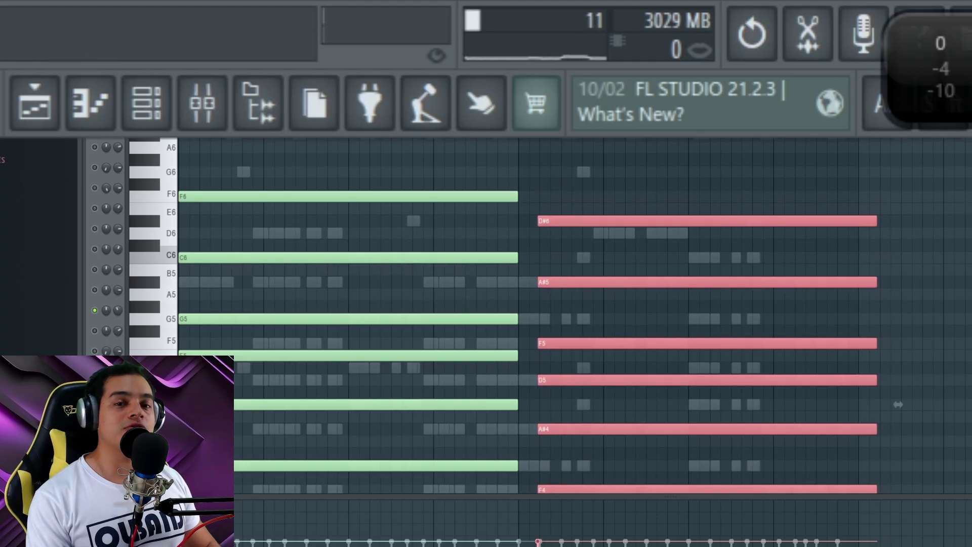
scroll(307, 152, "down", 3)
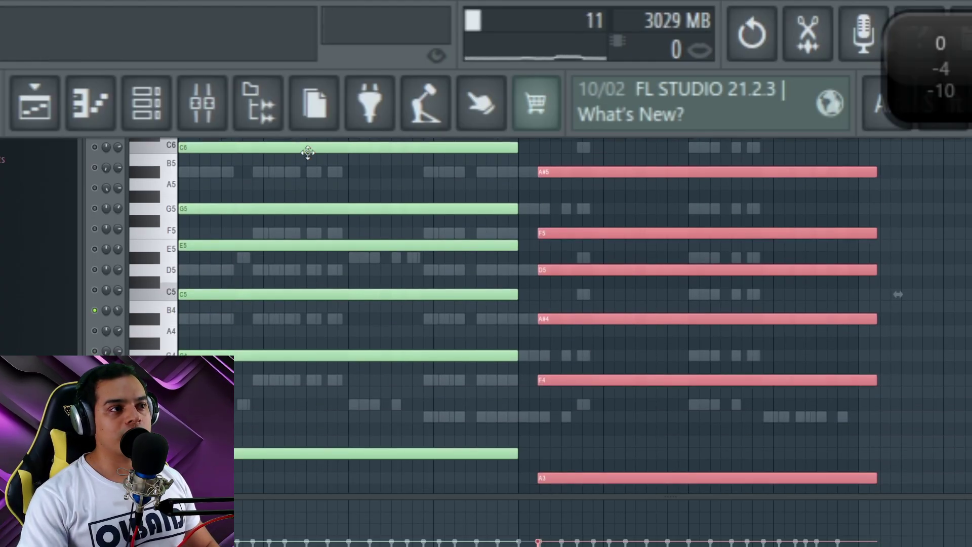
scroll(310, 402, "up", 3)
scroll(679, 339, "down", 2)
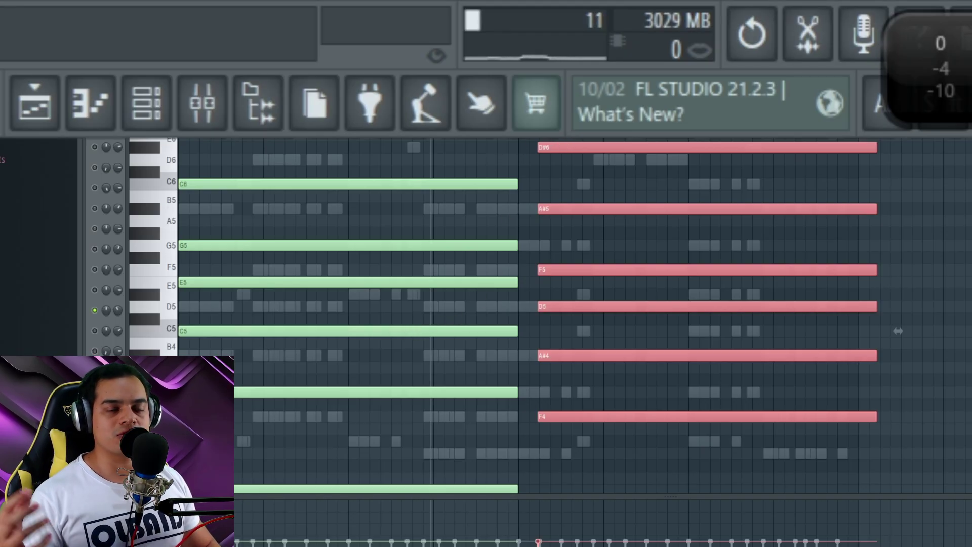
Step: Play both chords to check the processor load, move the copied chord to start at bar 5 and replay the transition
key("space")
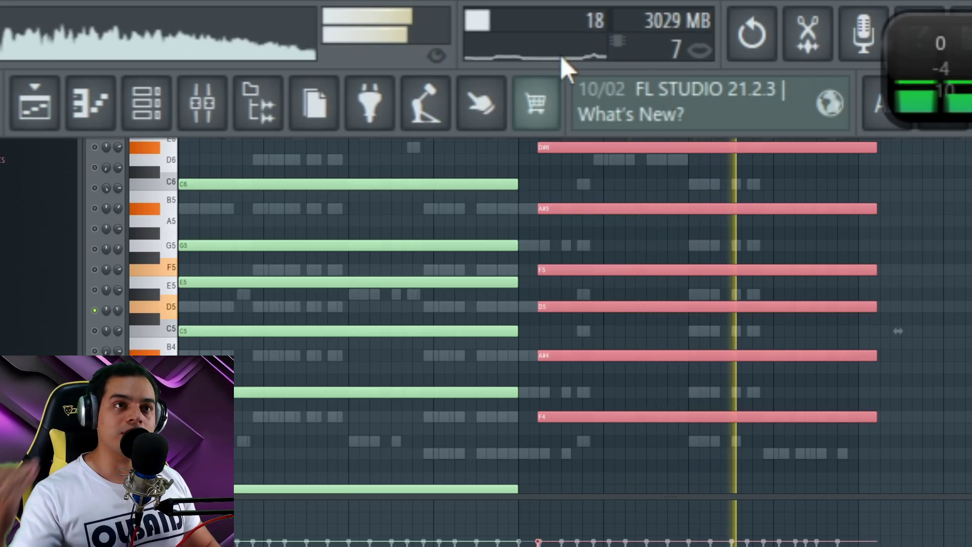
key("space")
left_click_drag(569, 149, 555, 153)
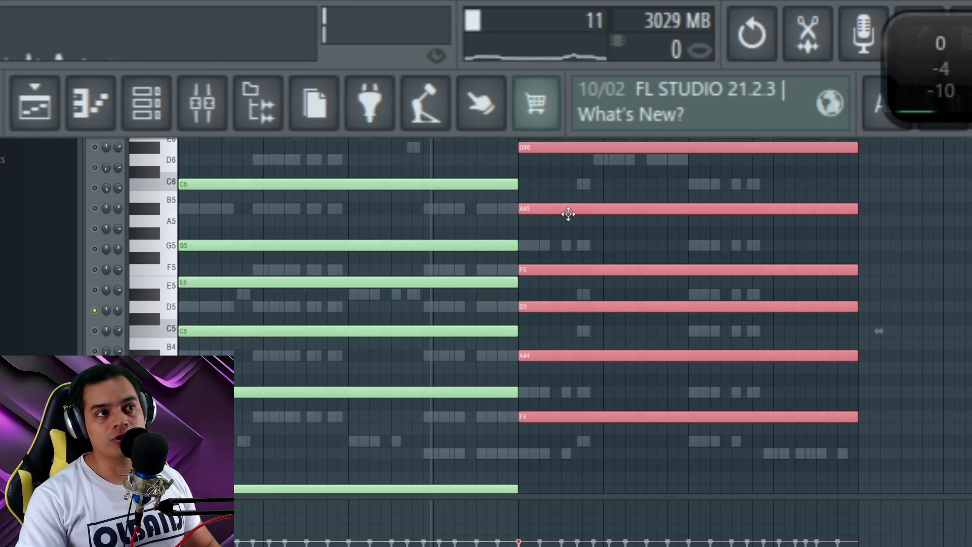
key("space")
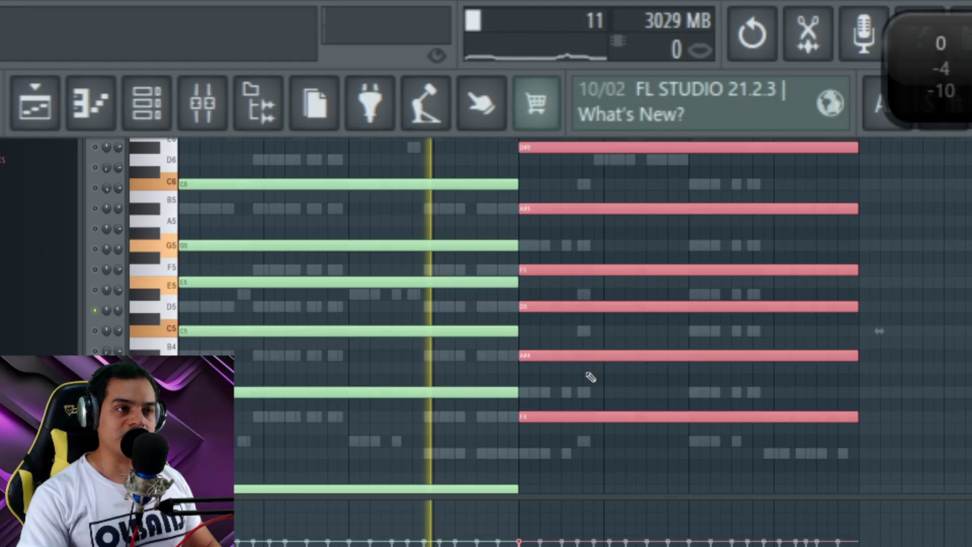
scroll(586, 350, "up", 4)
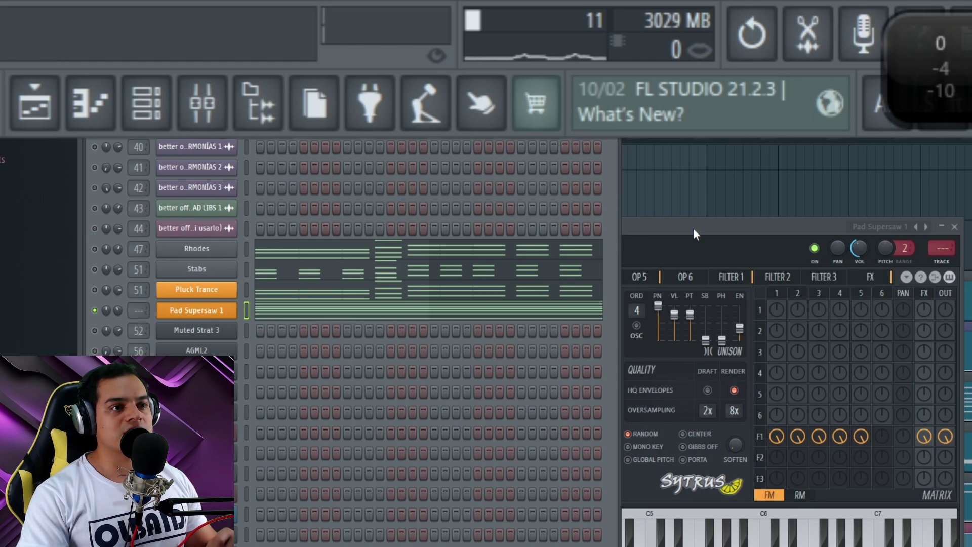
Step: Bring up the Pad Supersaw 1 synth's miscellaneous channel settings and limit its maximum polyphony to 5
left_click(694, 229)
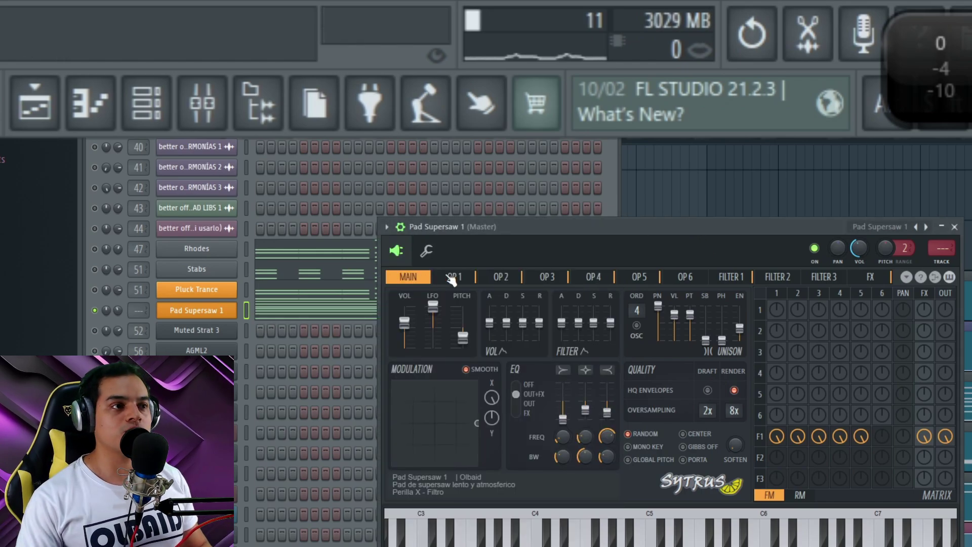
left_click(427, 251)
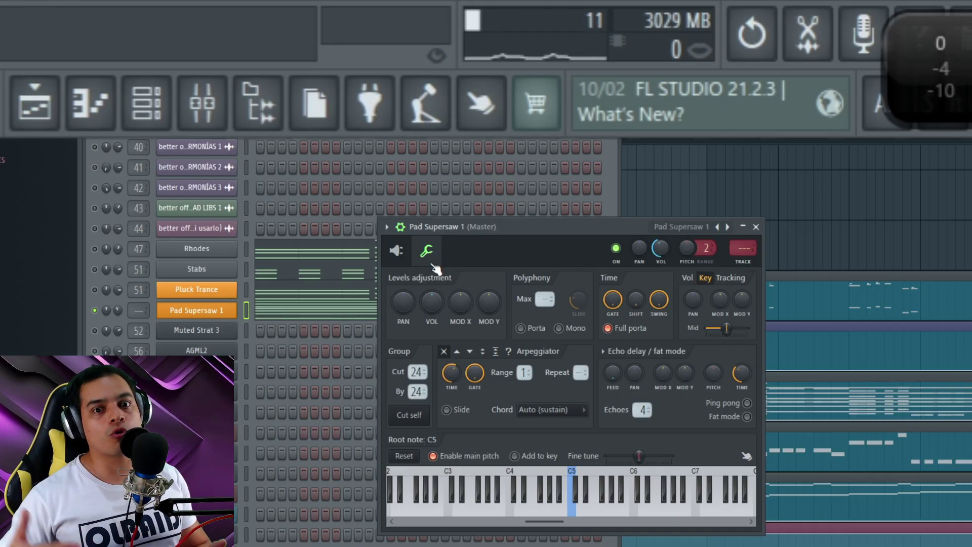
left_click(397, 251)
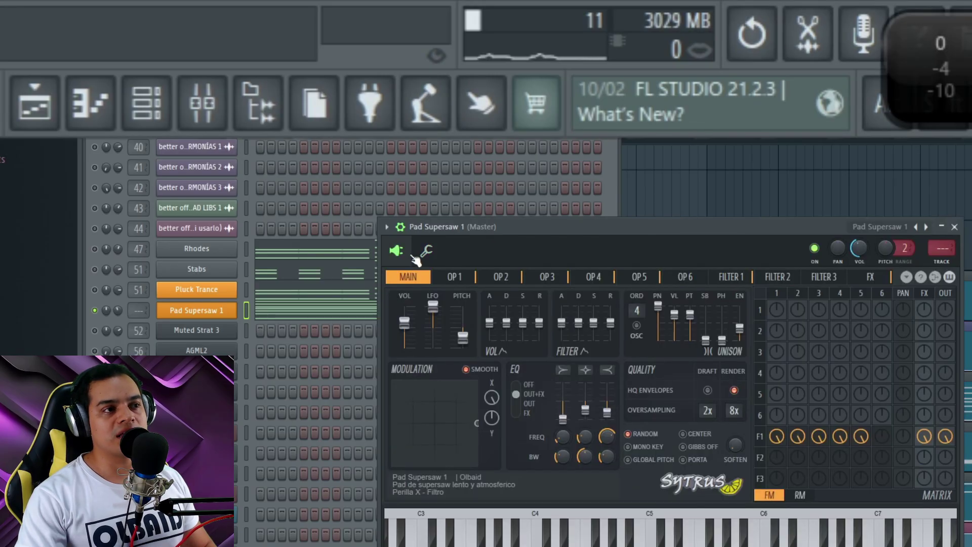
left_click(426, 252)
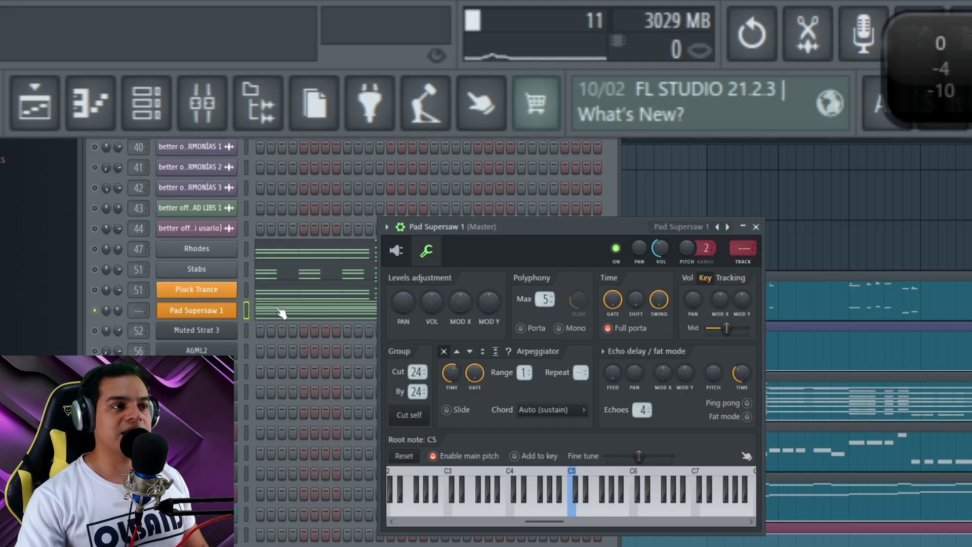
Step: Open the Pad Supersaw 1 notes and play both chords to check the processor load with limited polyphony
left_click(319, 315)
key("space")
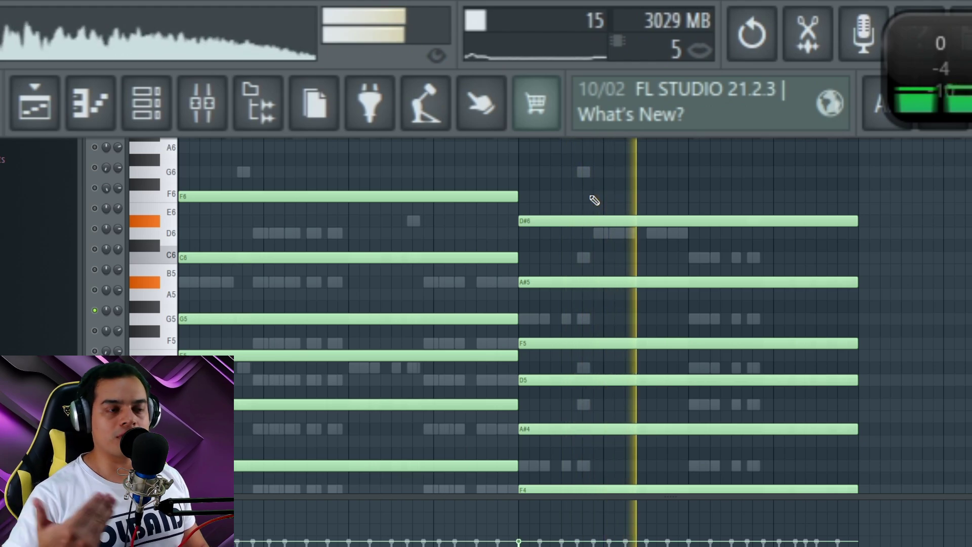
key("space")
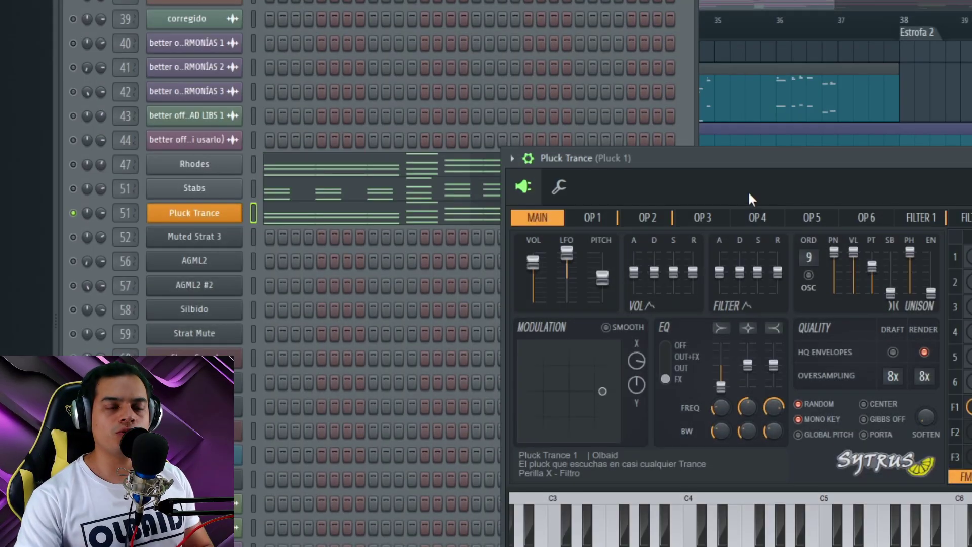
Step: Create a DirectWave instrument from the Pluck Trance channel and save it in the project's Pluck Trance folder
right_click(183, 222)
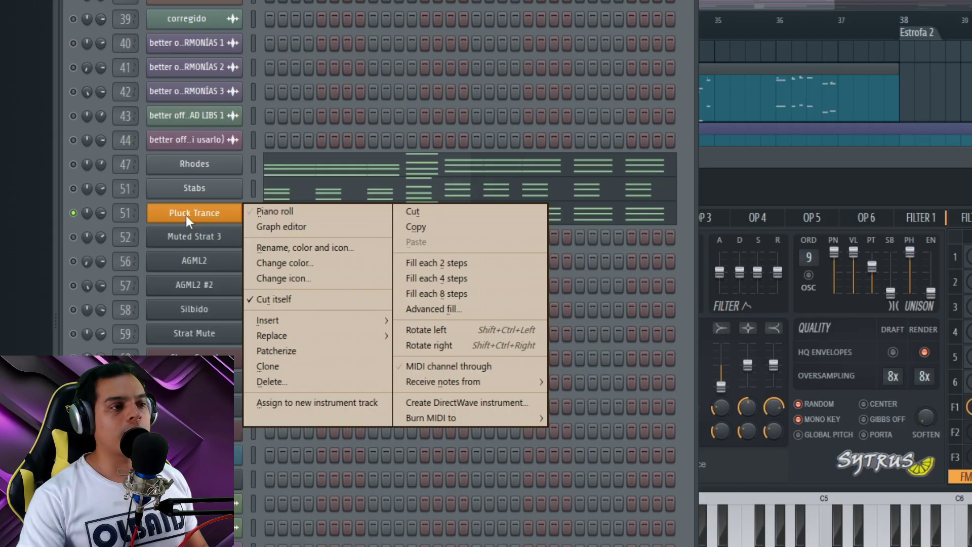
left_click(506, 402)
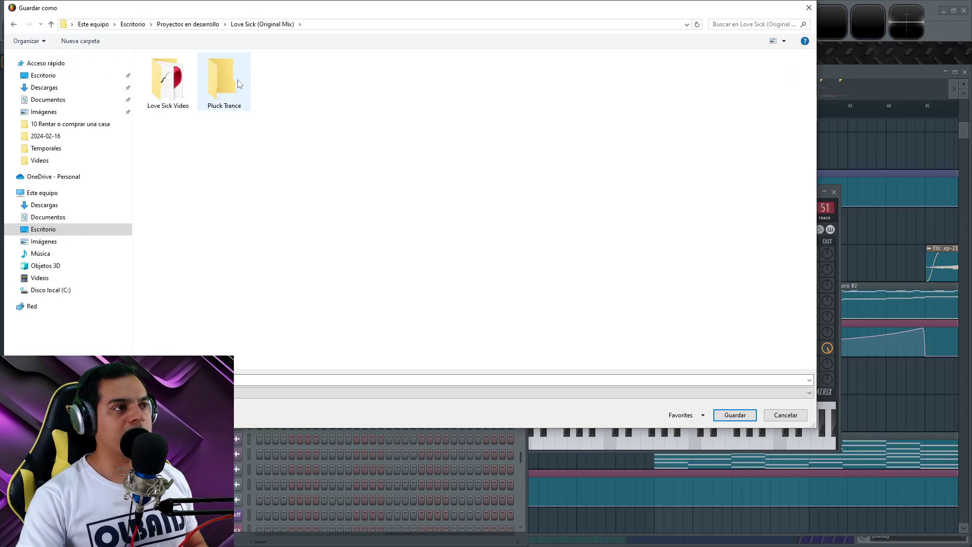
double_click(238, 81)
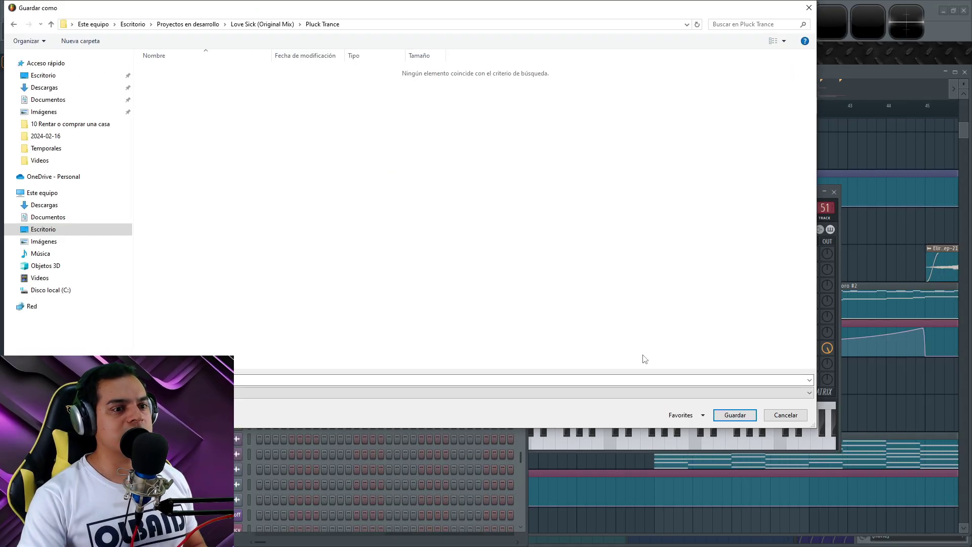
left_click(735, 415)
Step: Limit the Pluck Trance sampling range to low note E3 and high note A6
mouse_move(512, 137)
left_mouse_down()
mouse_move(558, 147)
mouse_move(523, 136)
left_mouse_up()
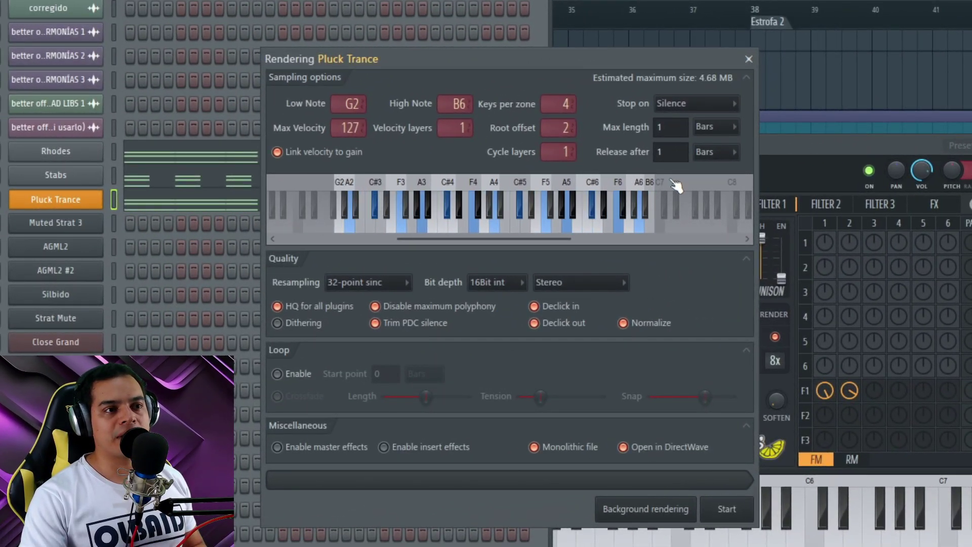
mouse_move(676, 186)
left_mouse_down()
mouse_move(709, 187)
mouse_move(678, 193)
left_mouse_up()
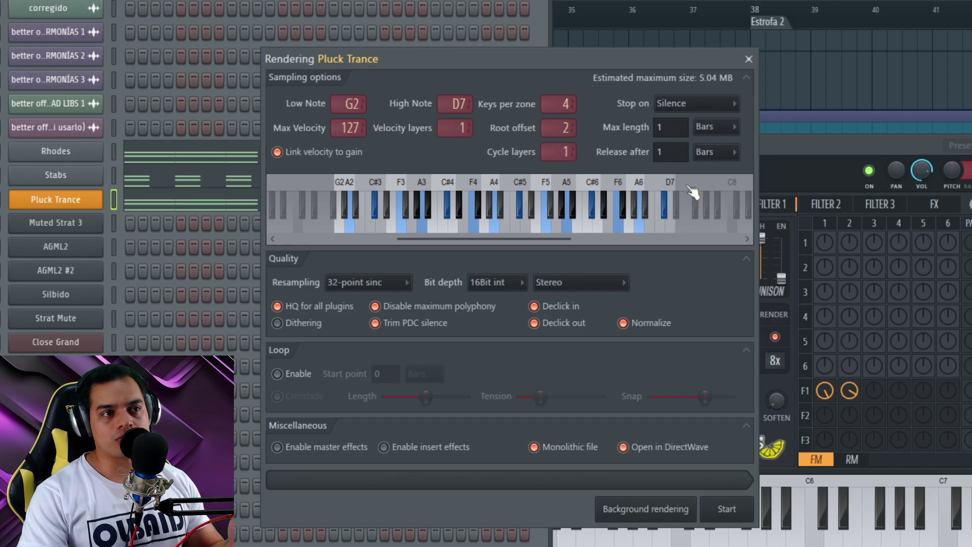
mouse_move(659, 187)
left_mouse_down()
mouse_move(568, 186)
mouse_move(666, 187)
mouse_move(639, 188)
left_mouse_up()
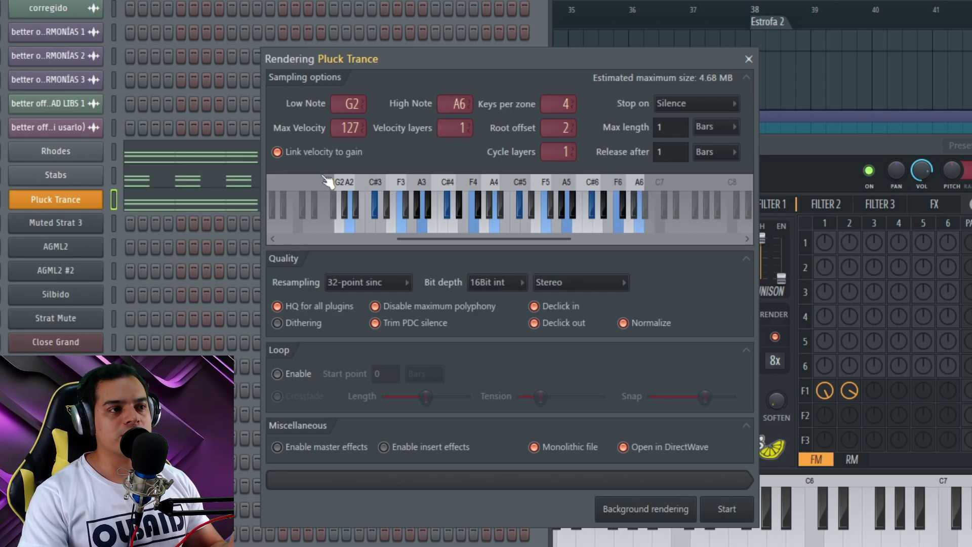
left_click_drag(330, 181, 367, 187)
left_click_drag(367, 188, 397, 187)
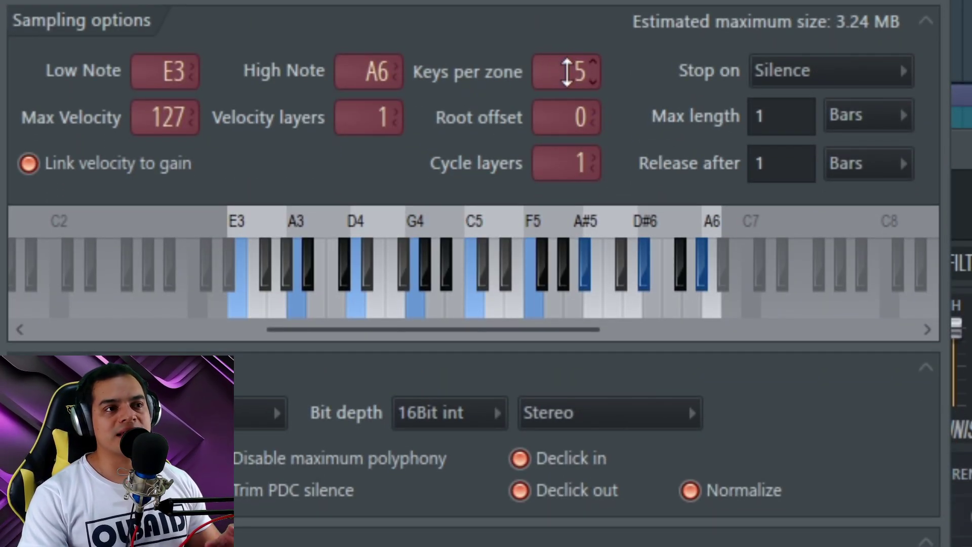
Step: Try 1, 6 and 2 keys per zone, settle on 4 and choose the resampling quality for the Pluck Trance render
left_click_drag(567, 72, 567, 105)
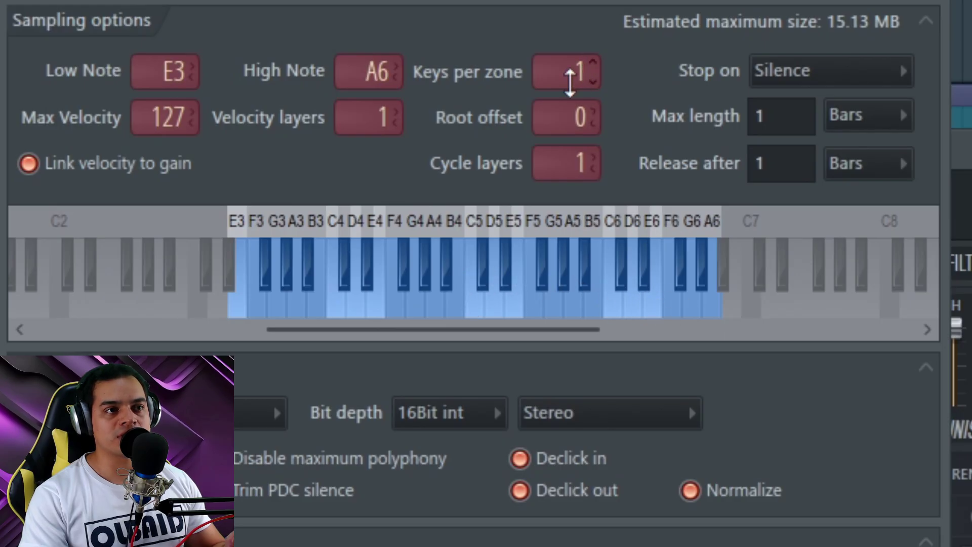
left_click_drag(569, 81, 570, 44)
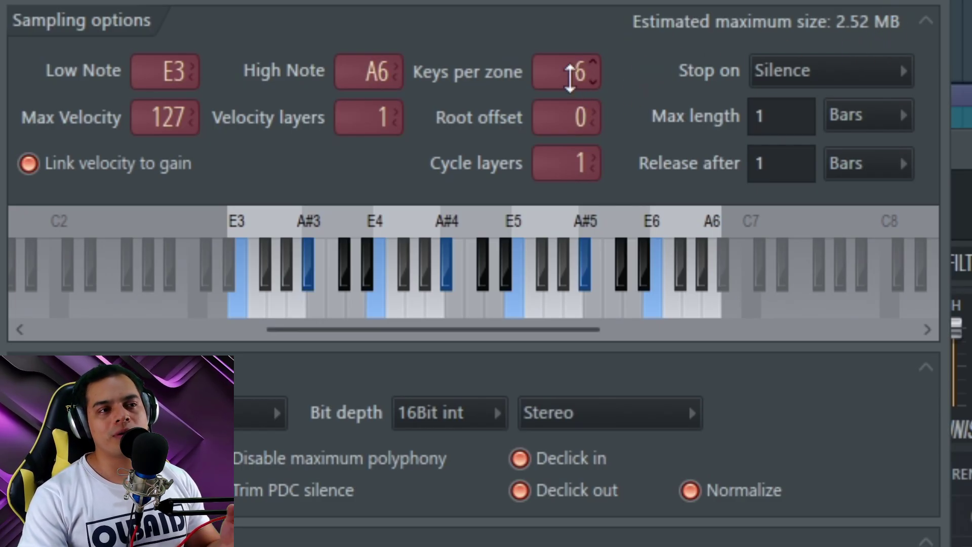
left_click_drag(564, 72, 538, 127)
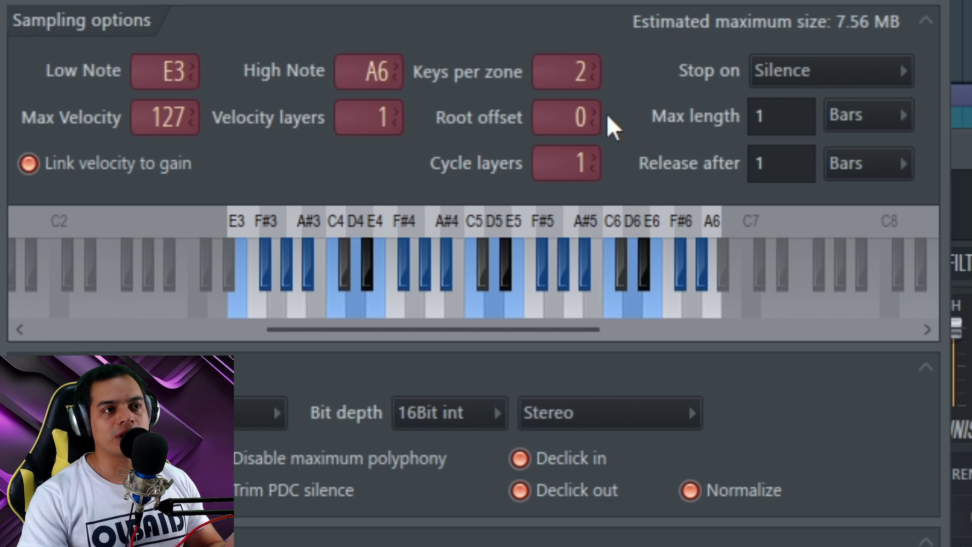
left_click_drag(569, 65, 570, 52)
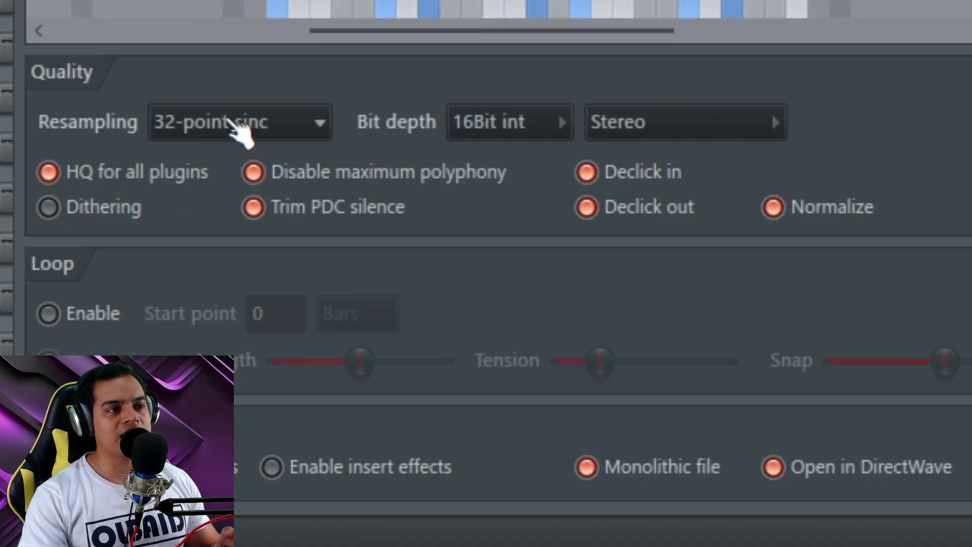
left_click(238, 128)
left_click(238, 493)
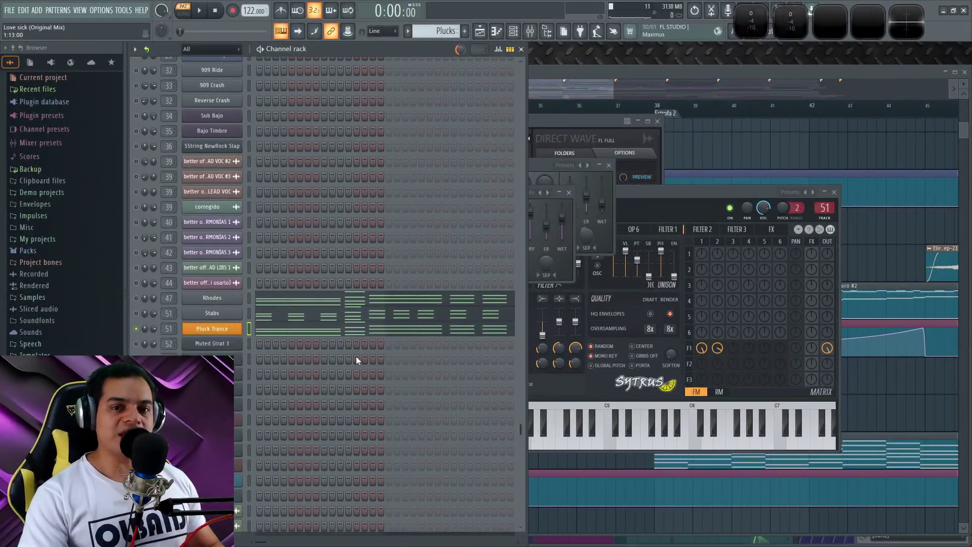
Step: Move the new DirectWave channel from the end of the channel rack up towards the Pluck Trance channel
scroll(358, 360, "down", 5)
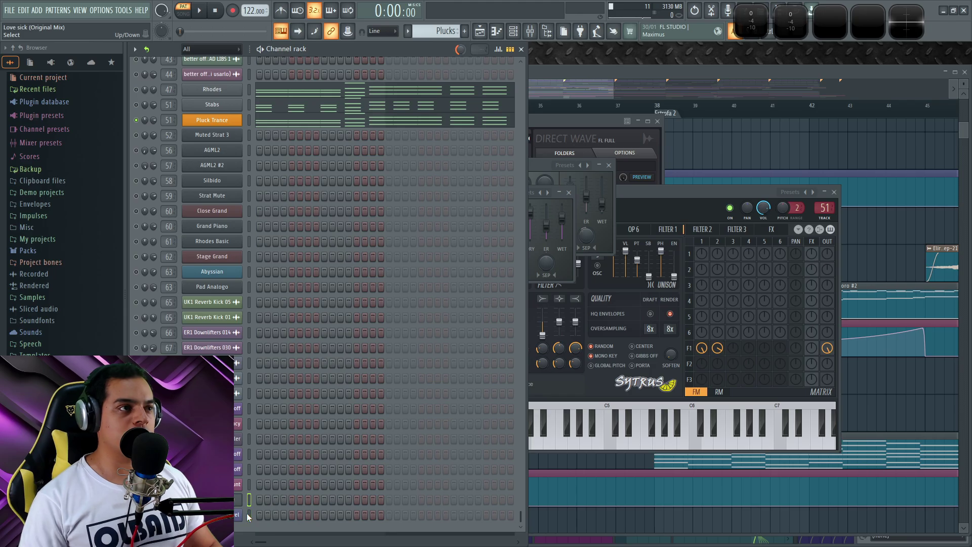
key("alt+Up")
key("alt+Up")
key("alt+Up")
key("alt+Up")
key("alt+Up")
key("alt+Up")
key("alt+Up")
key("alt+Up")
key("alt+Up")
key("alt+Up")
key("alt+Up")
key("alt+Up")
key("alt+Up")
key("alt+Up")
key("alt+Up")
key("alt+Up")
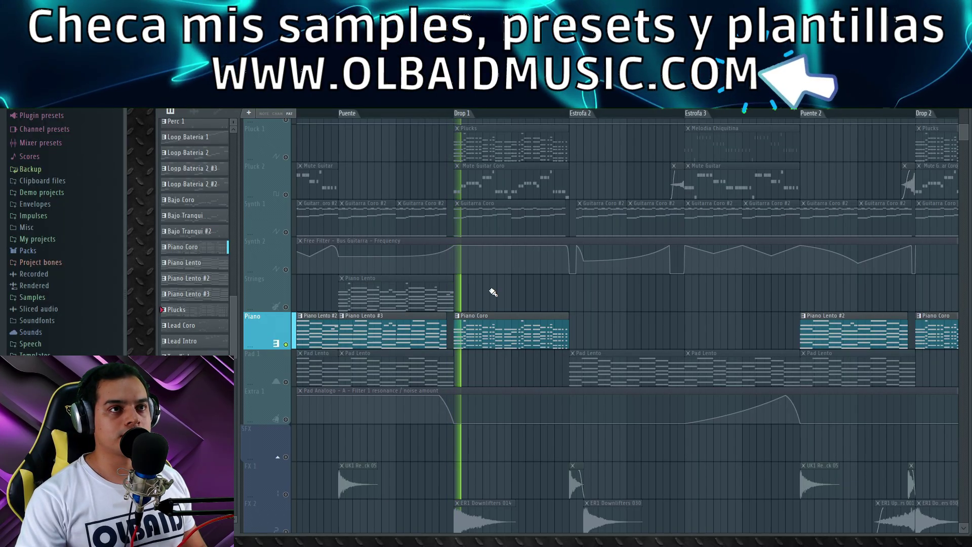
Step: Stop playback and consolidate the Piano playlist track from the song start
key("space")
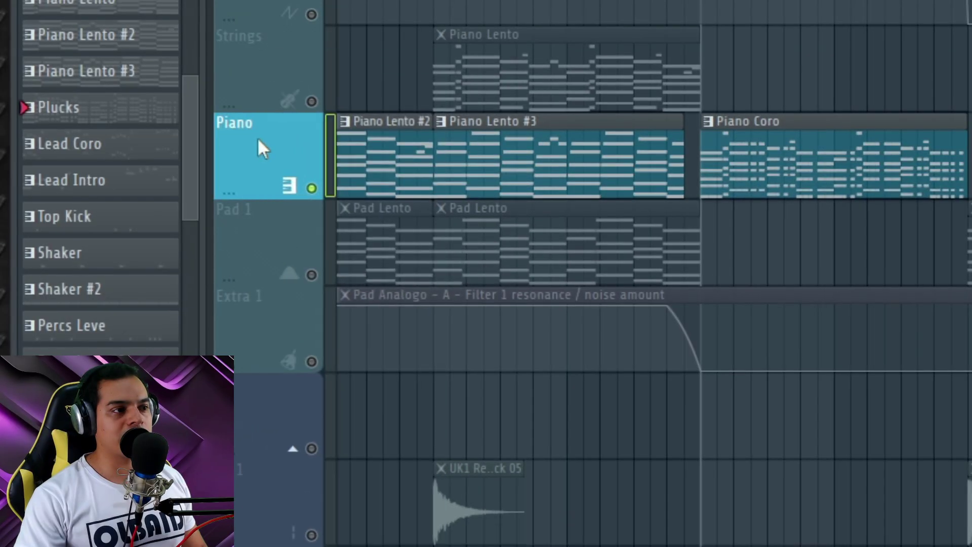
right_click(263, 323)
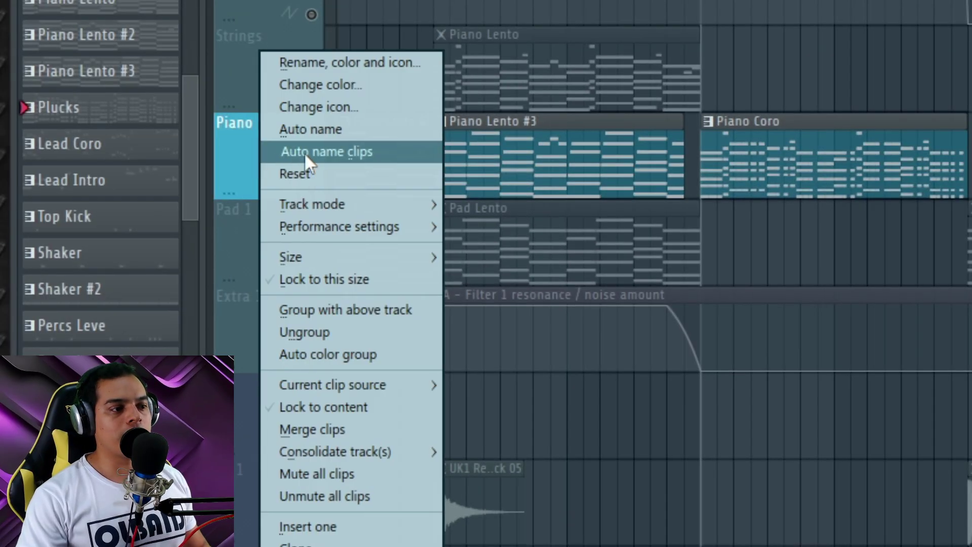
mouse_move(357, 451)
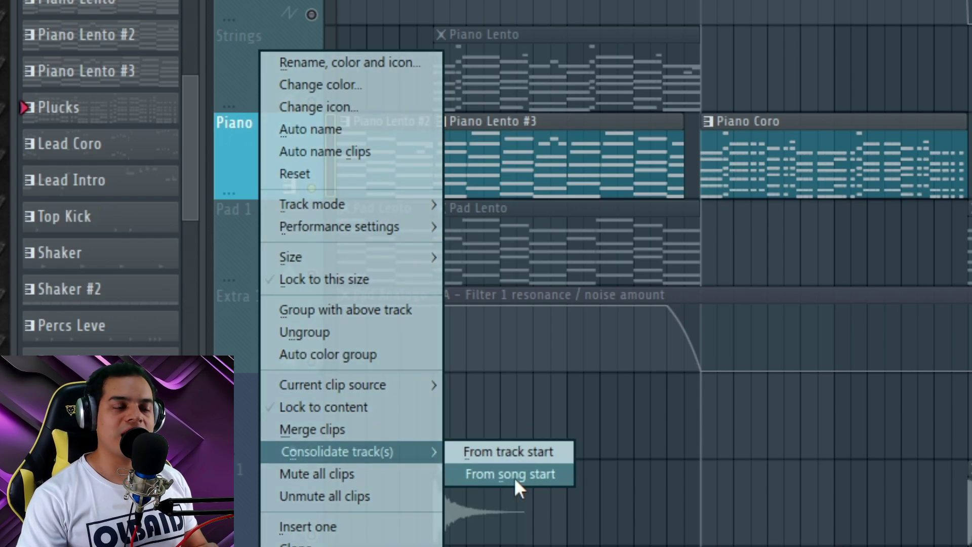
left_click(514, 477)
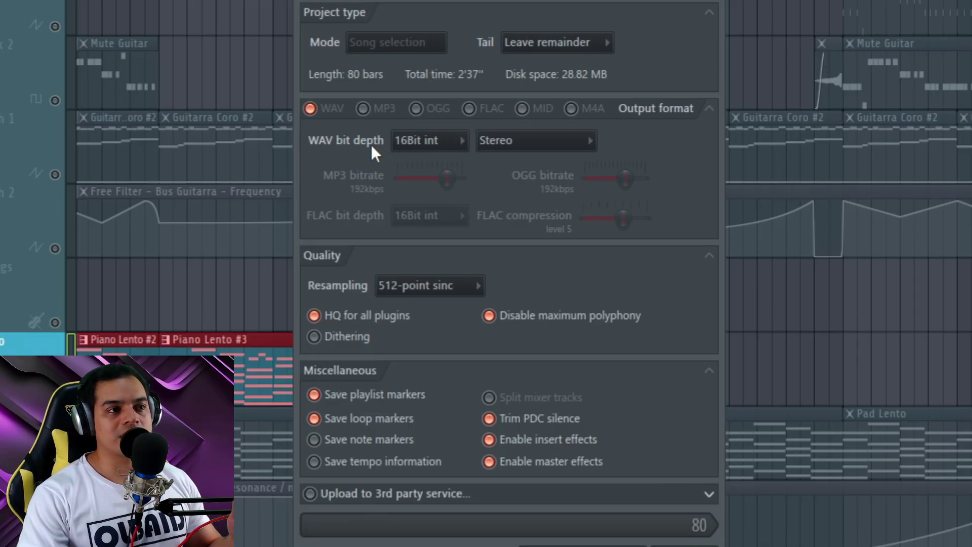
Step: Render the Piano track as a 16Bit int WAV with 512-point sinc resampling and without insert or master effects
left_click(413, 147)
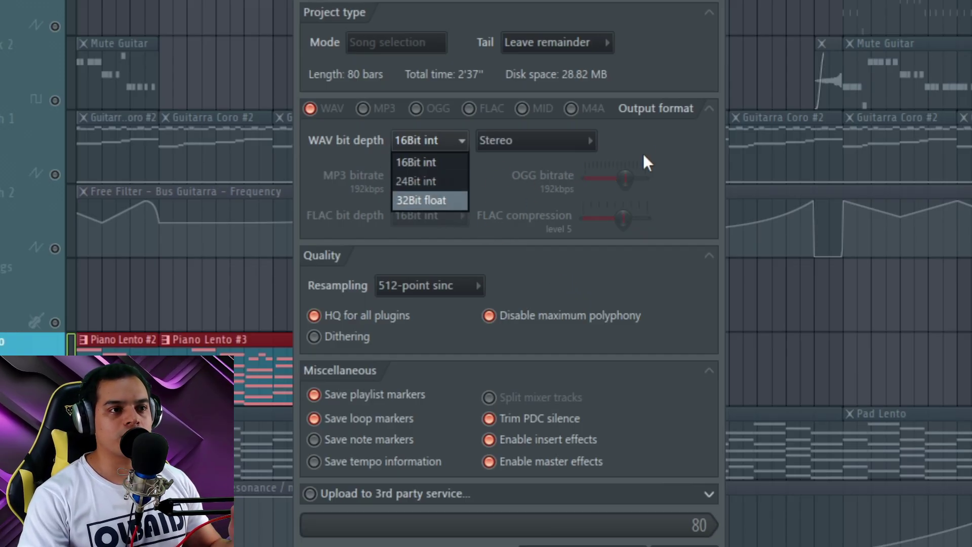
left_click(663, 139)
left_click(417, 286)
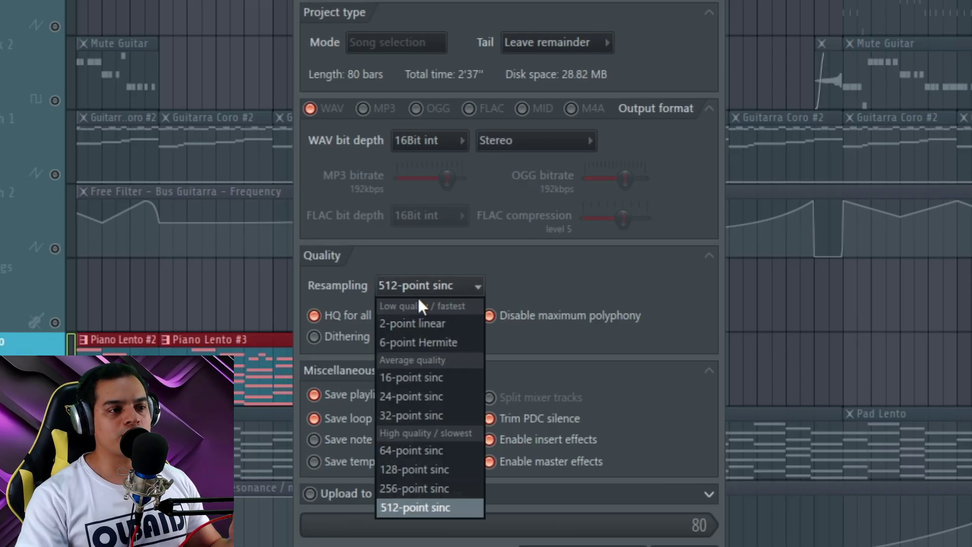
left_click(421, 508)
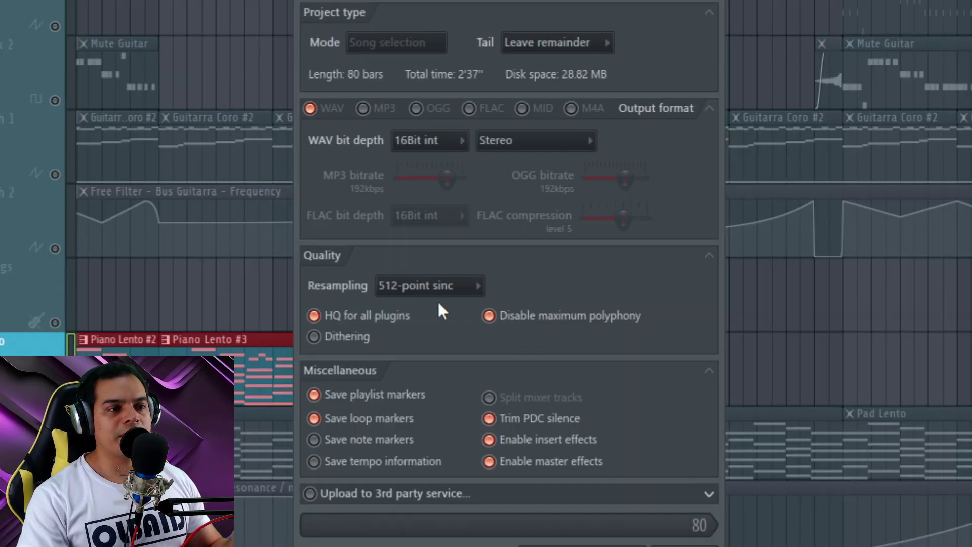
left_click(551, 441)
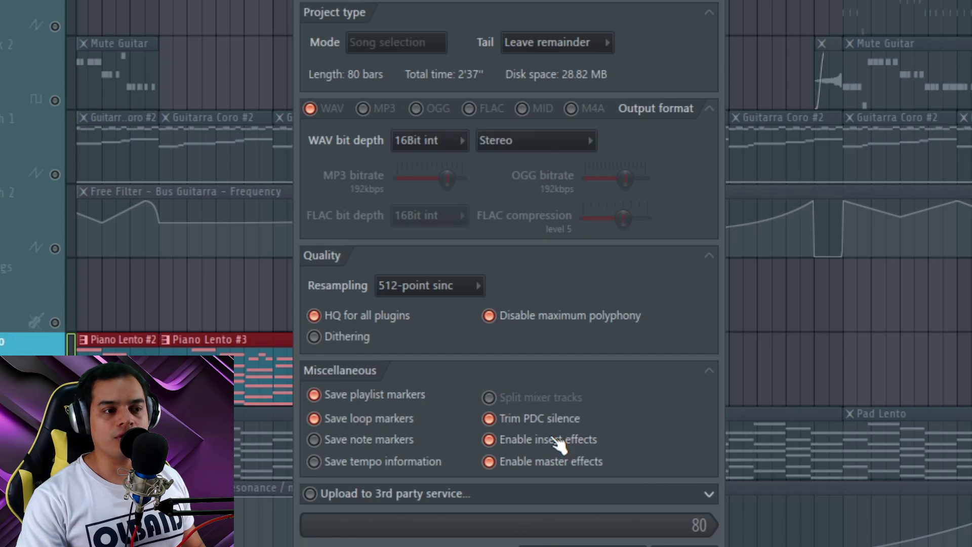
left_click(557, 442)
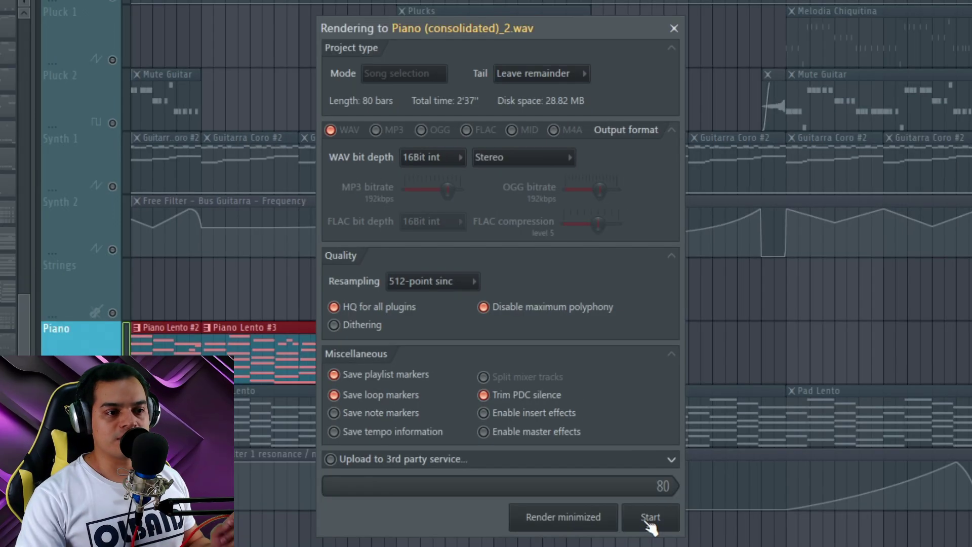
left_click(651, 521)
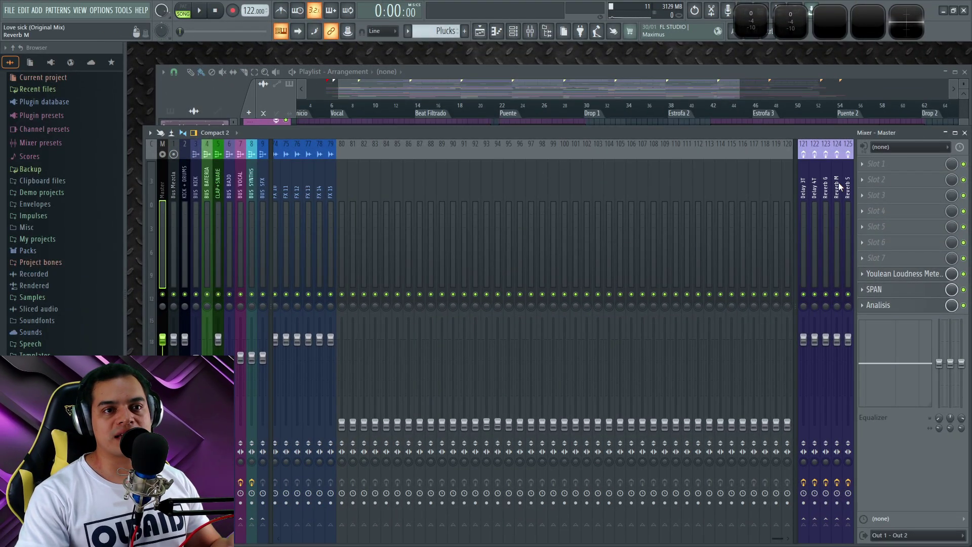
Step: Review the mixer's tracks and the effects loaded on the Delay 3T, Delay 4T and Reverb G, M and S send tracks
left_click(804, 190)
scroll(354, 214, "left", 5)
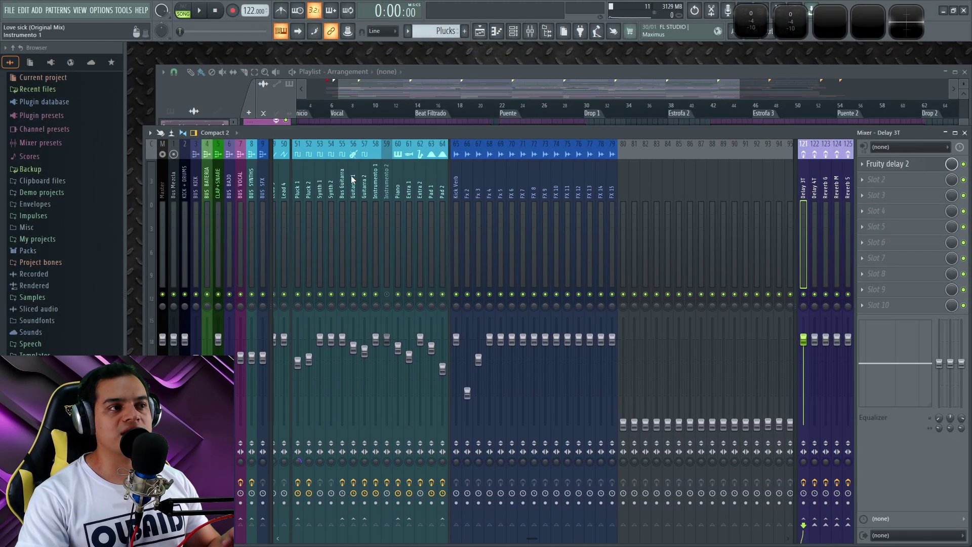
scroll(351, 176, "left", 5)
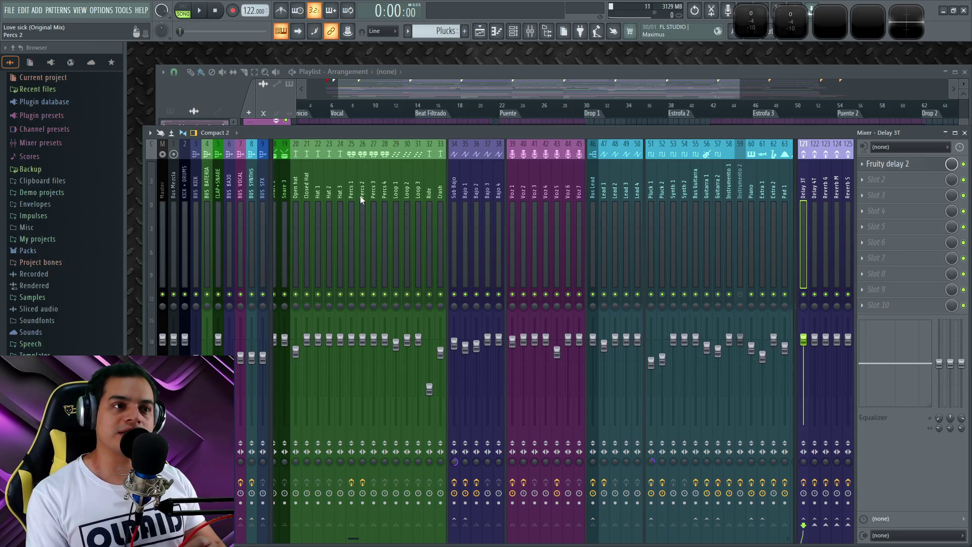
left_click(455, 197)
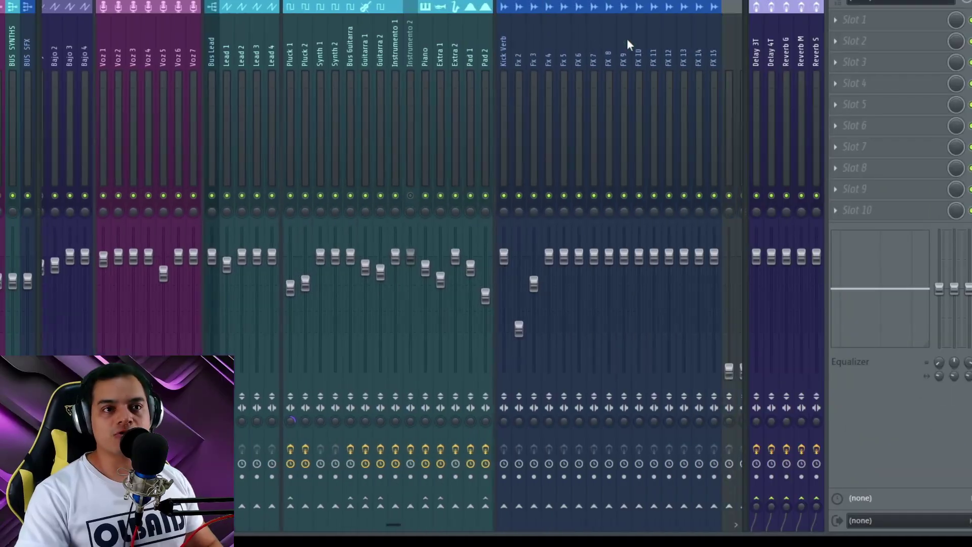
scroll(628, 40, "right", 5)
left_click(758, 43)
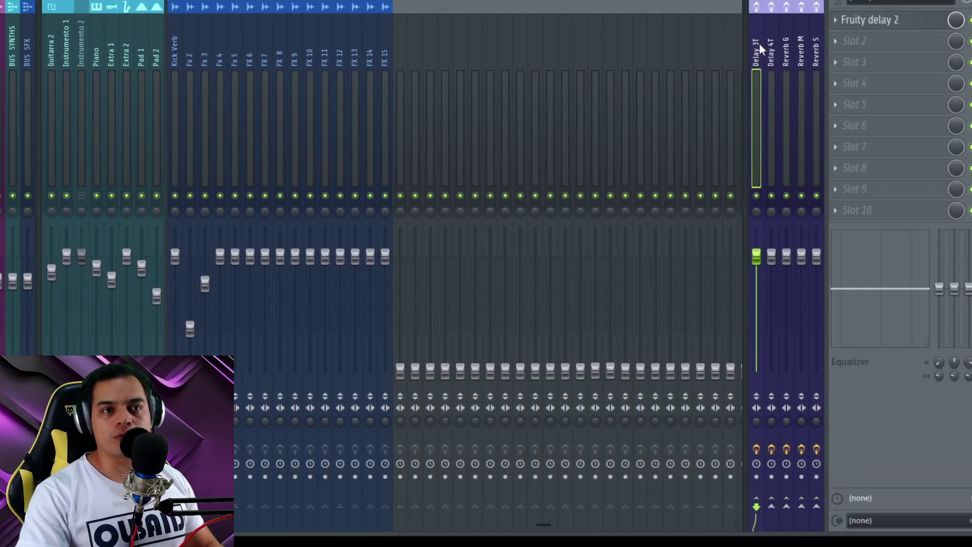
left_click(774, 53)
left_click(787, 51)
left_click(801, 52)
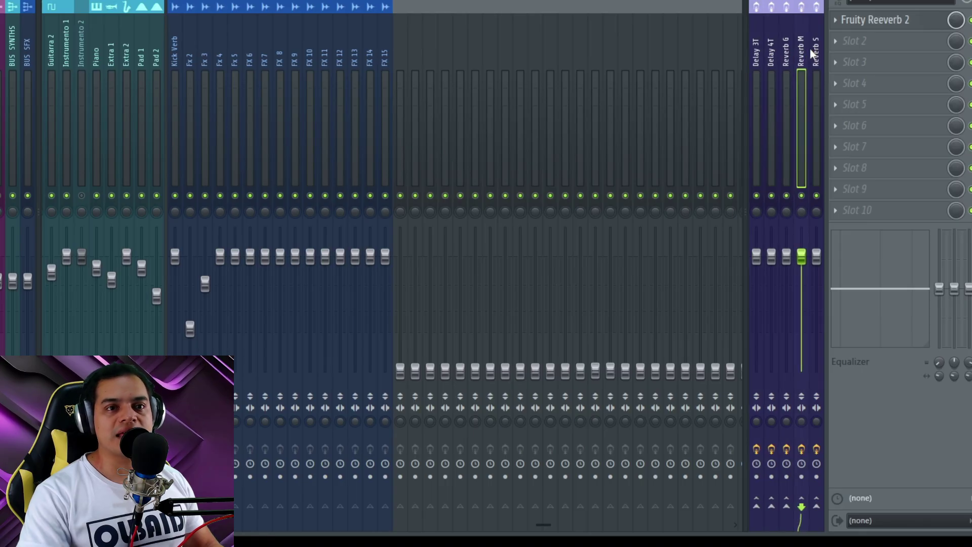
left_click(816, 53)
left_click(786, 52)
Step: Name the empty mixer insert 96 "Distorsion"
left_click(634, 38)
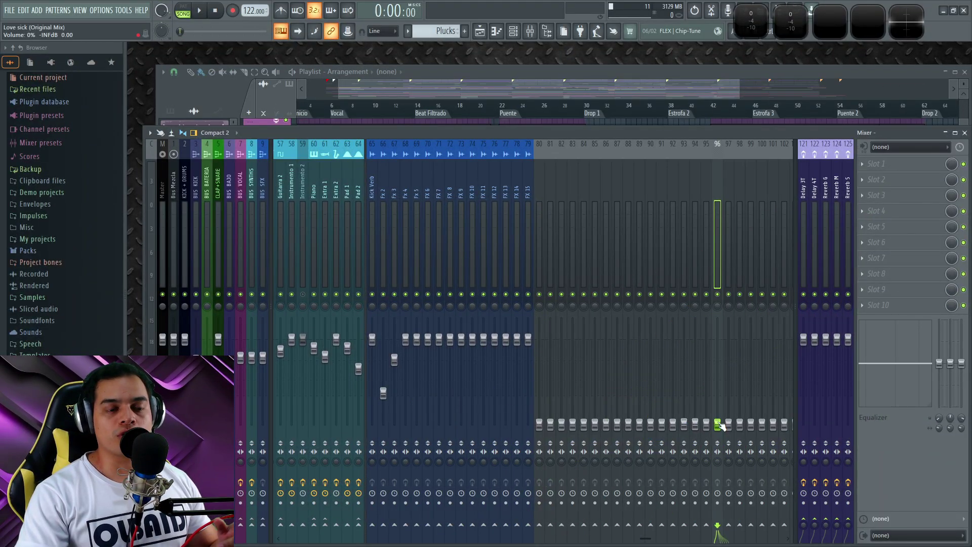
double_click(719, 184)
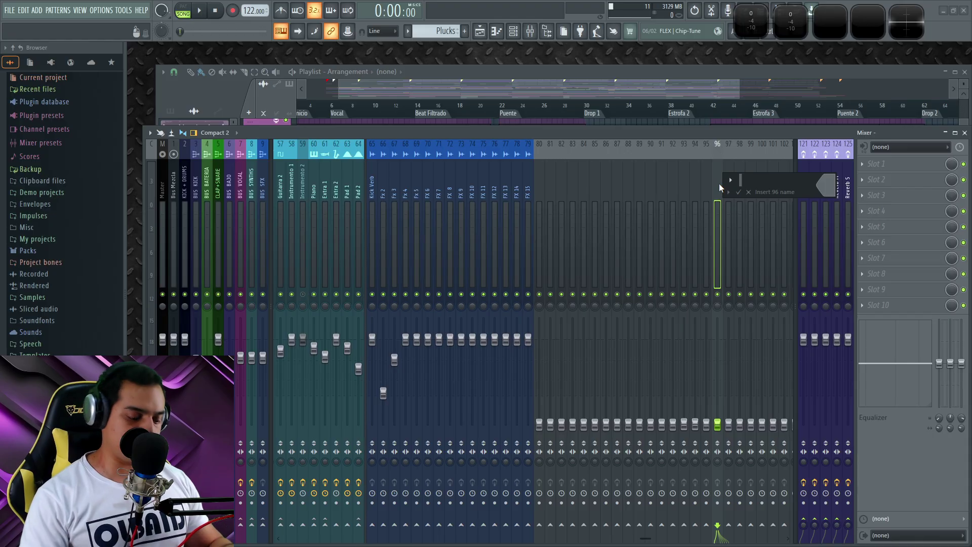
type("Distoprsio")
key("BackSpace")
key("BackSpace")
key("BackSpace")
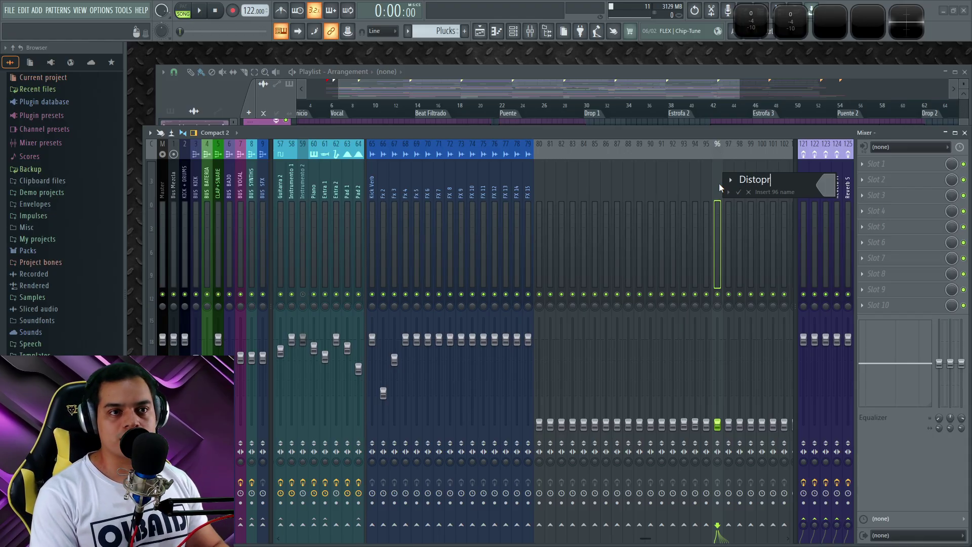
key("BackSpace")
key("BackSpace")
type("rsion")
key("Return")
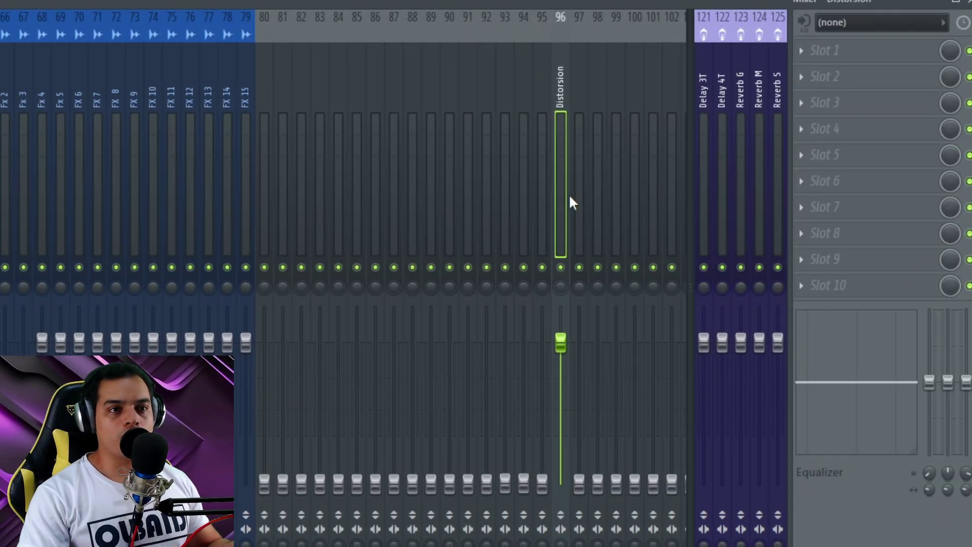
Step: Dock the Distorsion mixer track to the right, beside the delay and reverb sends
right_click(561, 86)
mouse_move(674, 431)
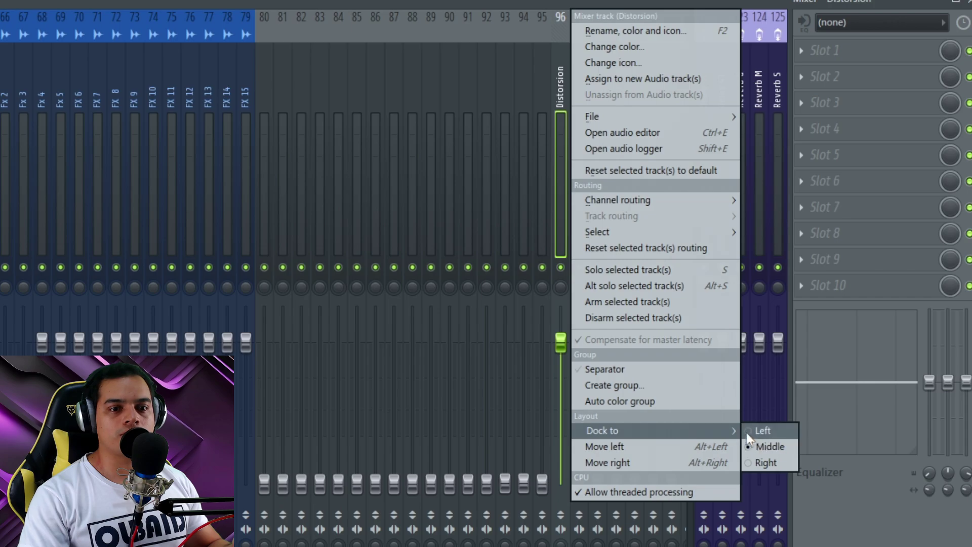
left_click(760, 455)
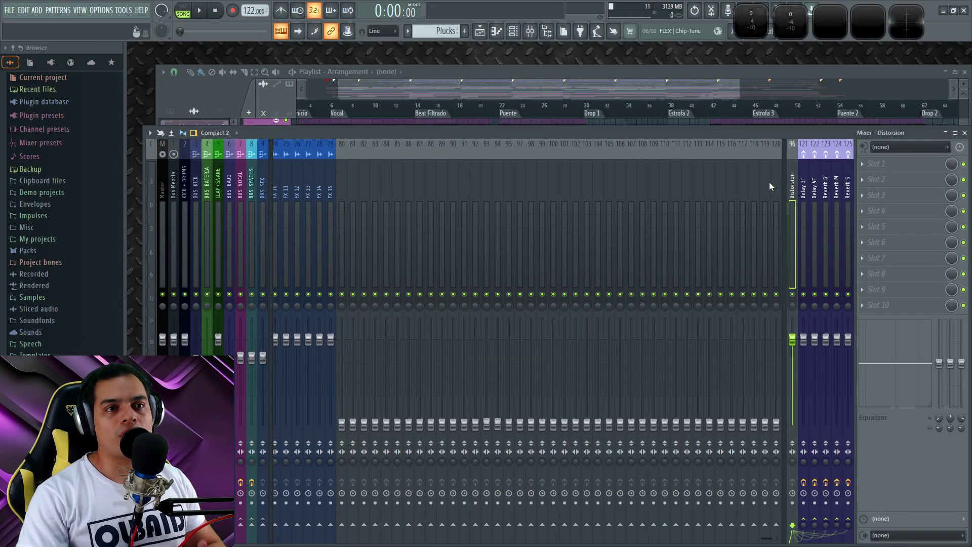
Step: Select the range of middle mixer tracks from insert 120 back to the first and route them to the Distorsion track
left_click(773, 226)
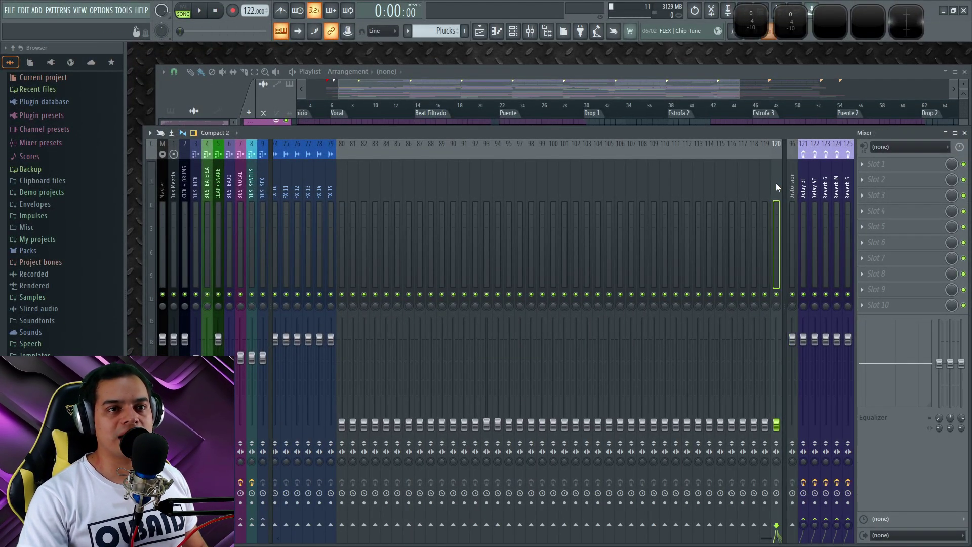
left_click_drag(776, 183, 279, 192)
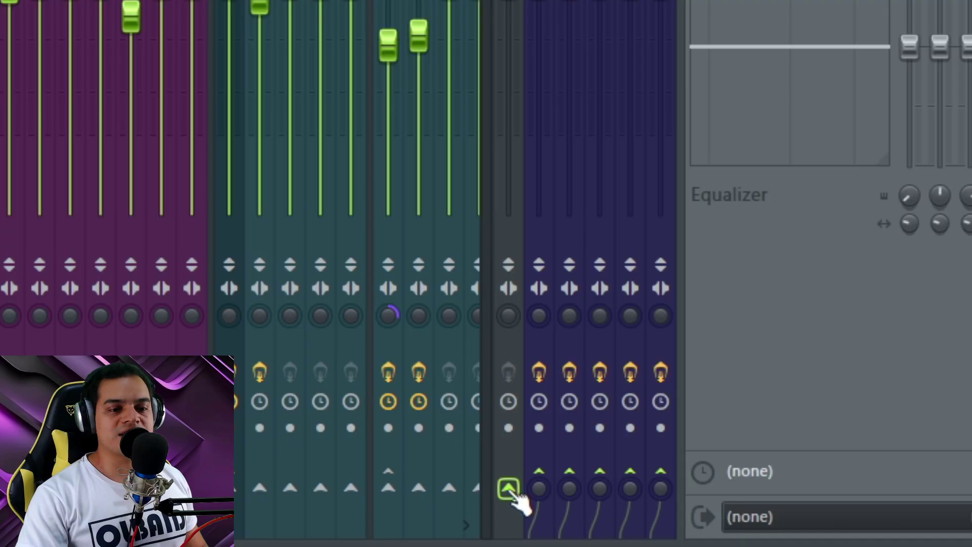
left_click(509, 488)
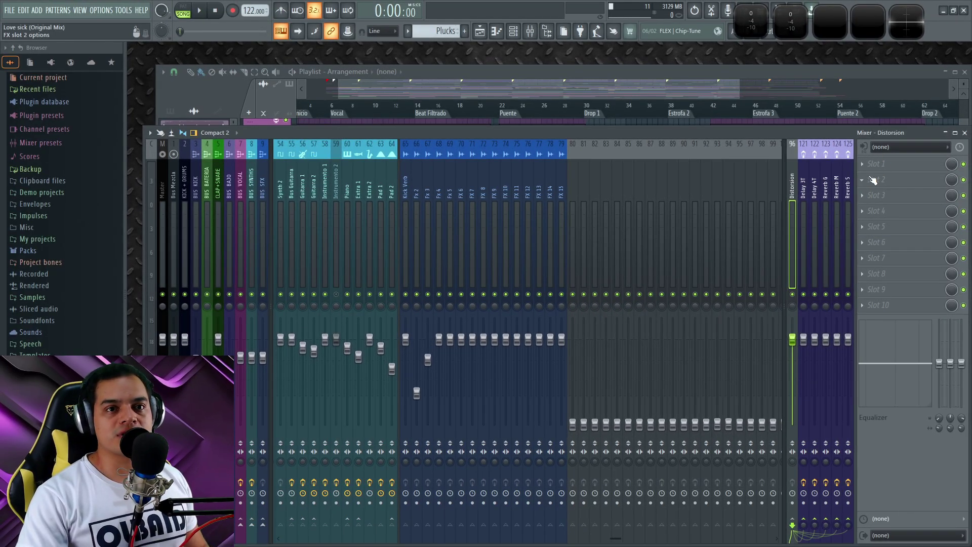
Step: Load Effector in slot 2 of the Distorsion track, choose its Lo-Fi effect and adjust the X/Y pad
left_click(872, 182)
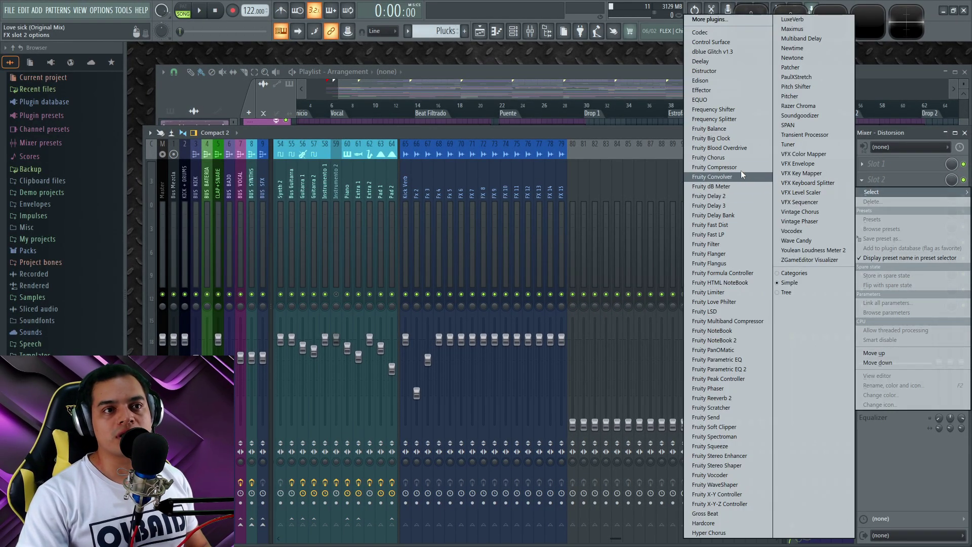
left_click(715, 90)
left_click(227, 316)
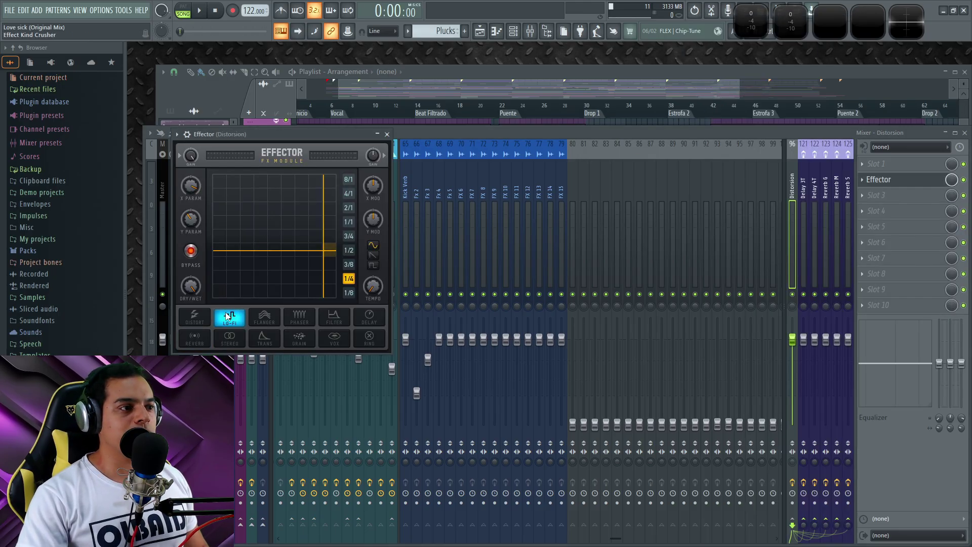
left_click(286, 225)
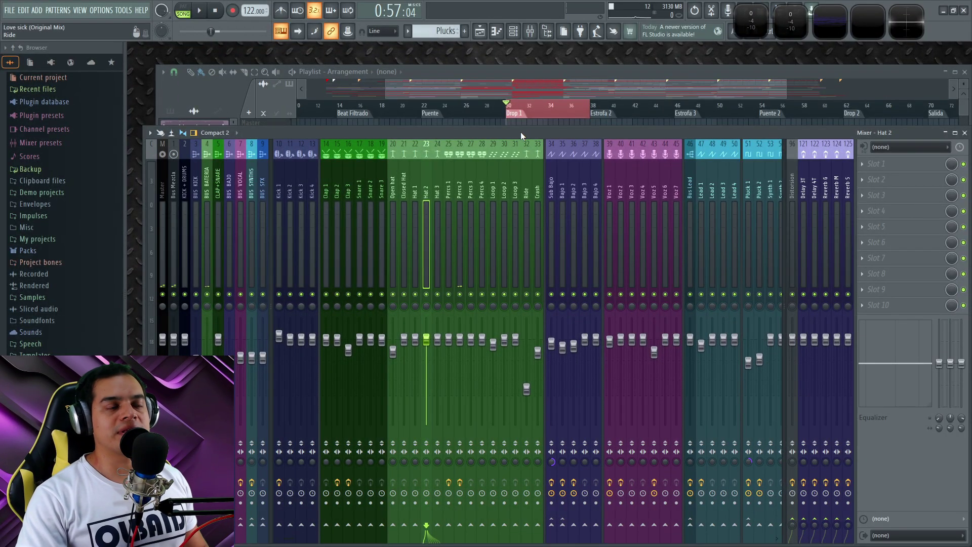
Step: Play Drop 1 and adjust the Loop 1 mixer track's send level to the Distorsion track
left_click_drag(521, 133, 554, 132)
key("space")
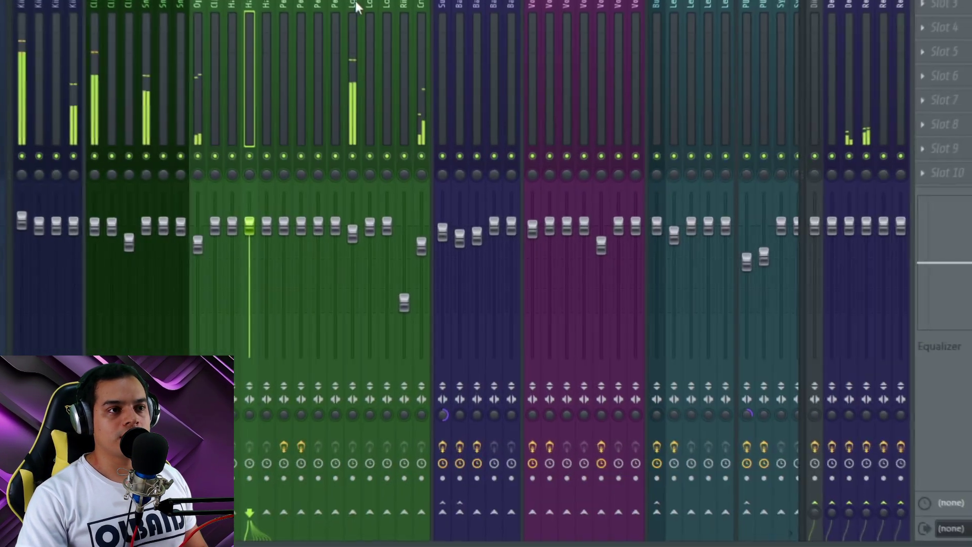
left_click(349, 50)
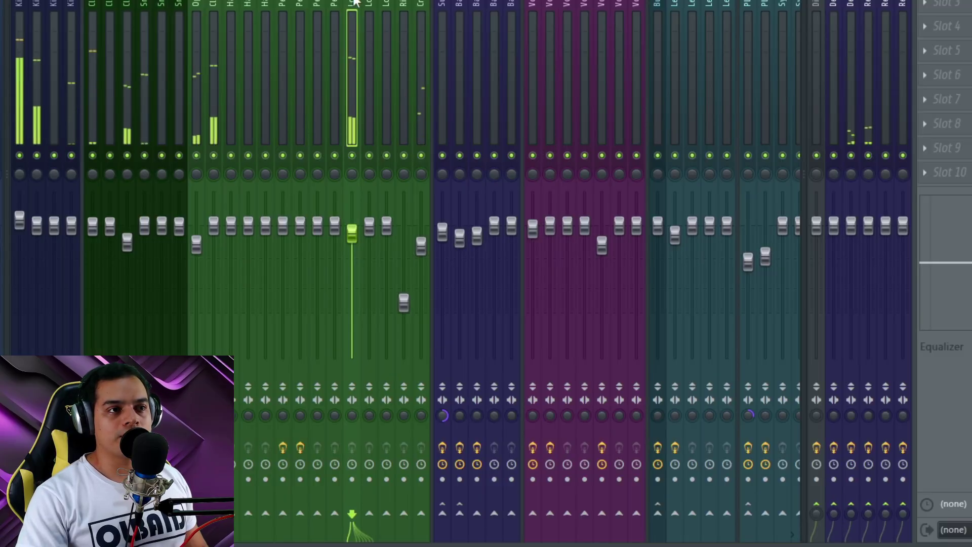
left_click(815, 514)
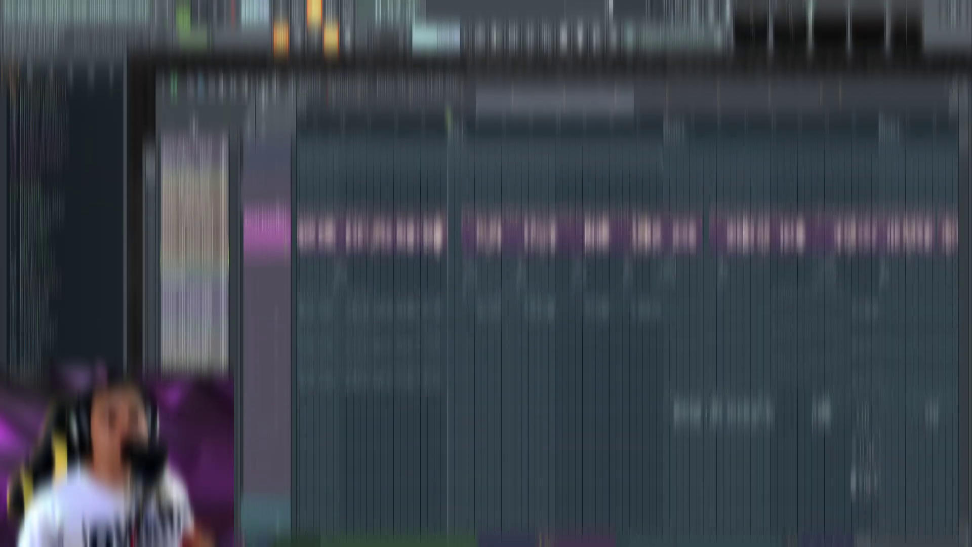
Step: Open the settings of a LEAD VOC clip on Vocal Principal, examine its Keep on disk option and move the window below the clips
scroll(479, 231, "up", 2)
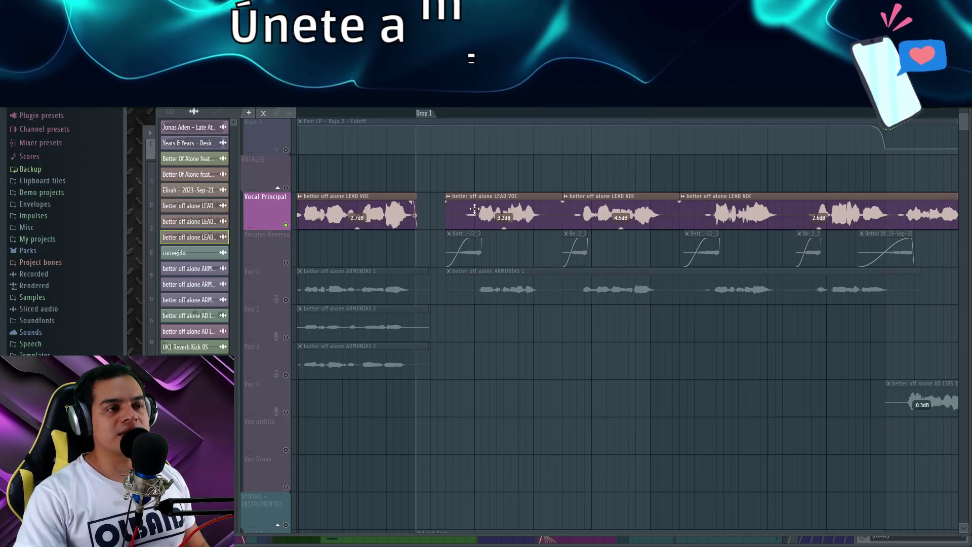
double_click(474, 208)
left_click_drag(369, 175, 385, 171)
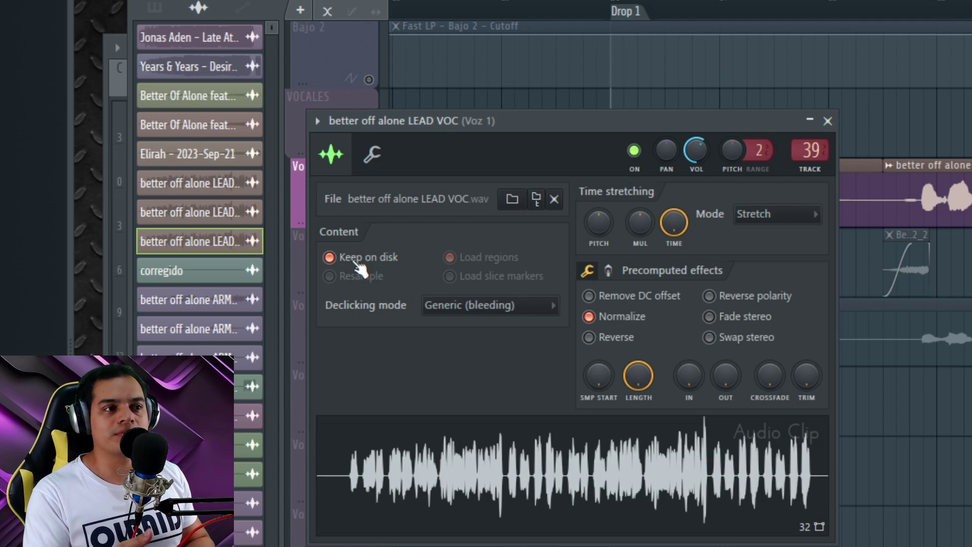
left_click_drag(637, 121, 729, 319)
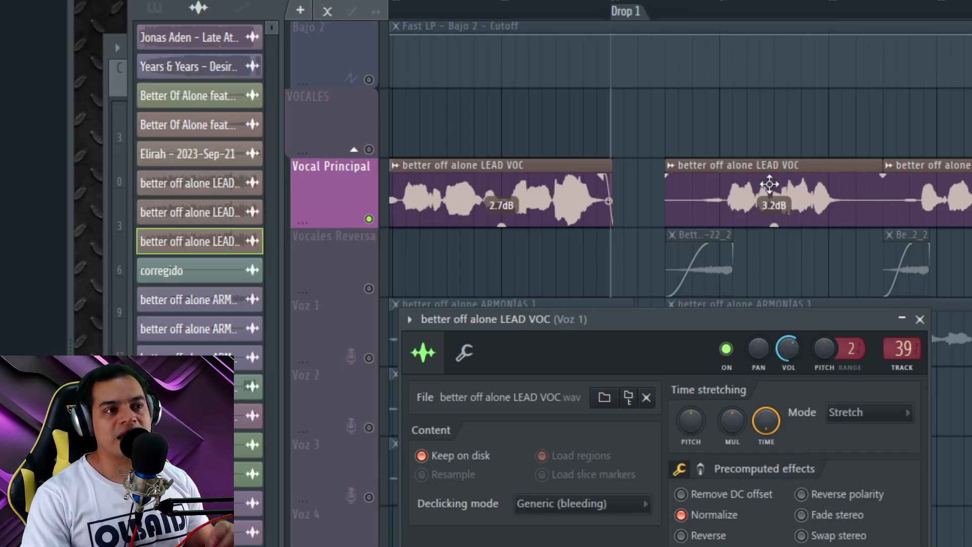
left_click_drag(688, 320, 686, 280)
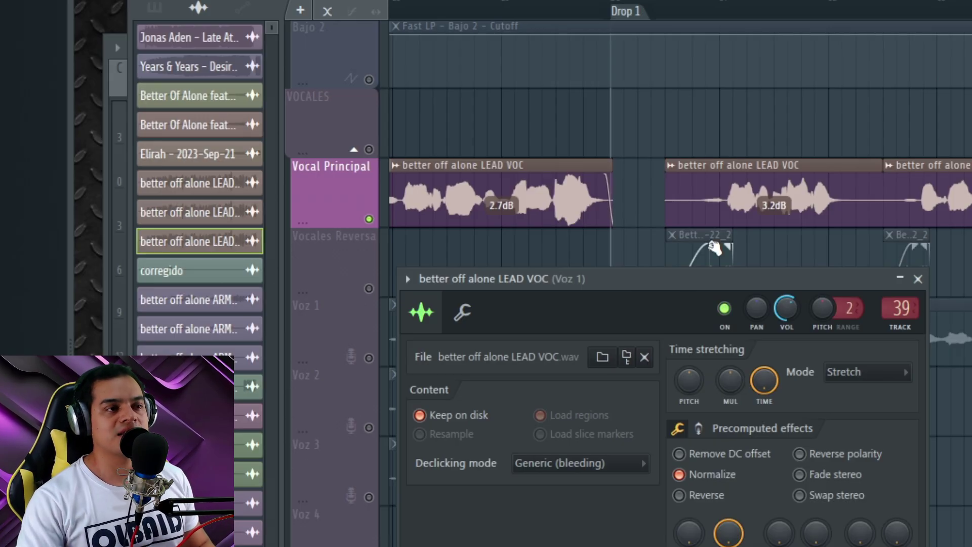
scroll(717, 110, "down", 4, "ctrl")
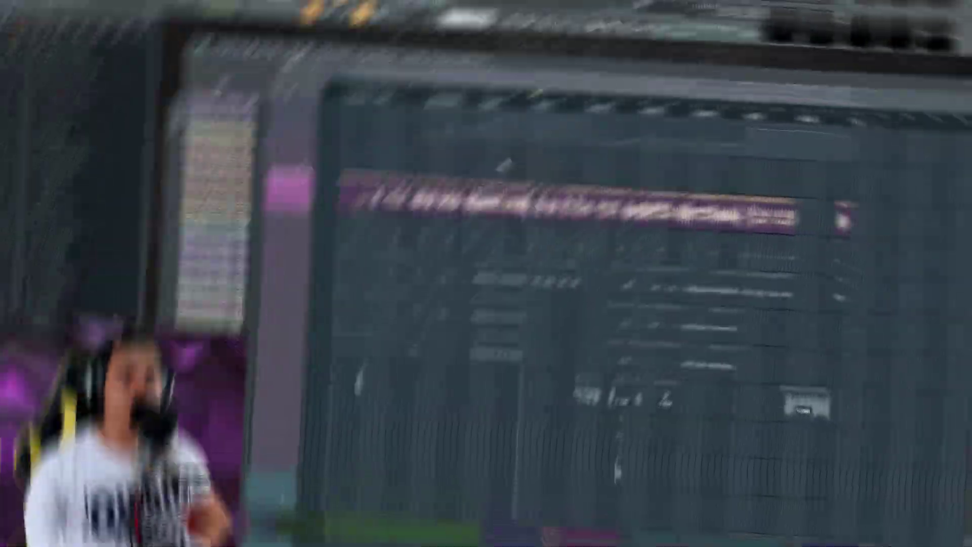
Step: Bring up the mixer and inspect the Fruity parametric EQ 2 loaded on the Voz 1 track
key("F9")
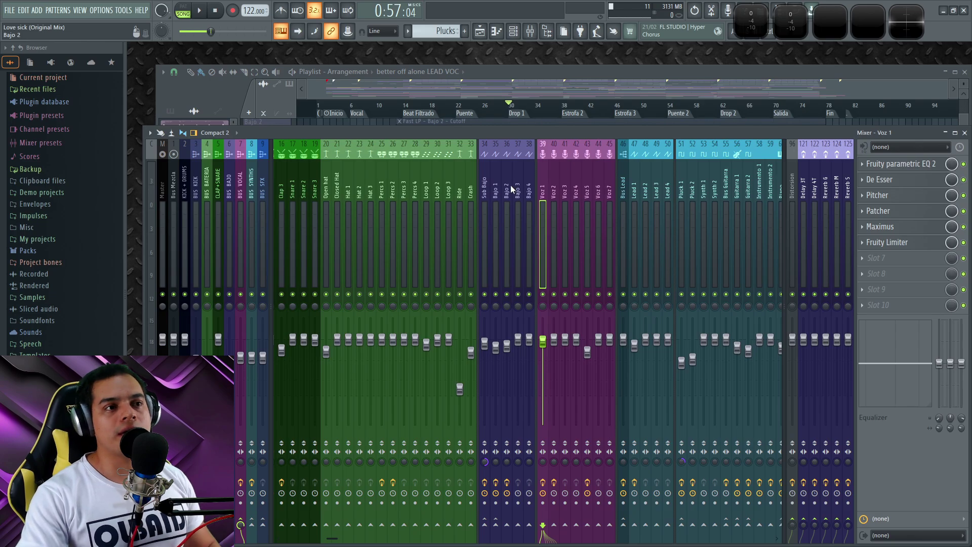
scroll(520, 185, "down", 5)
scroll(521, 185, "up", 7)
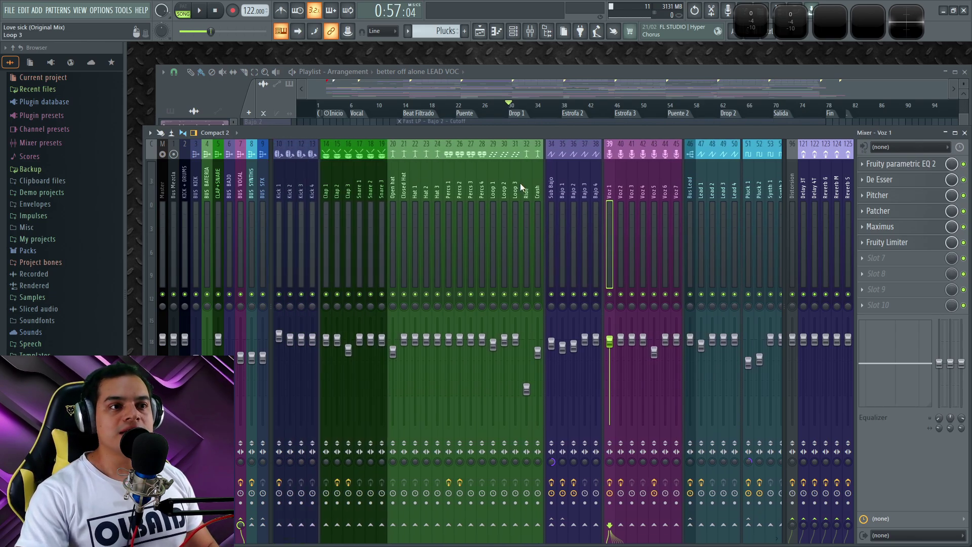
scroll(611, 190, "down", 3)
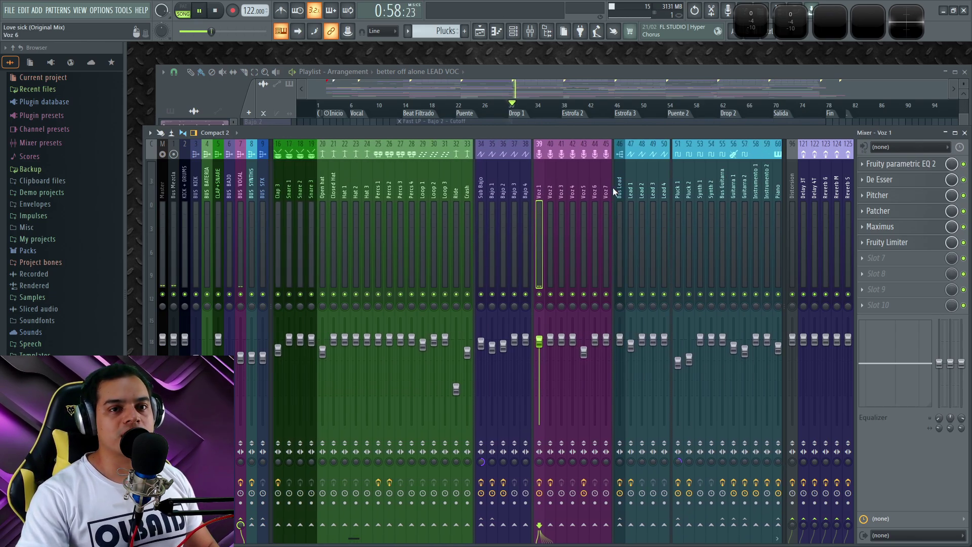
key("space")
left_click(901, 163)
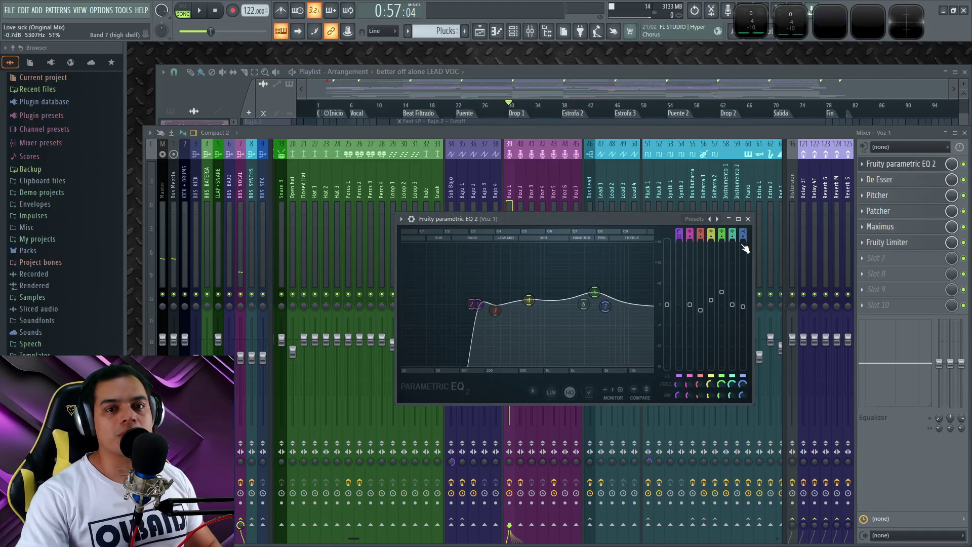
left_click(749, 219)
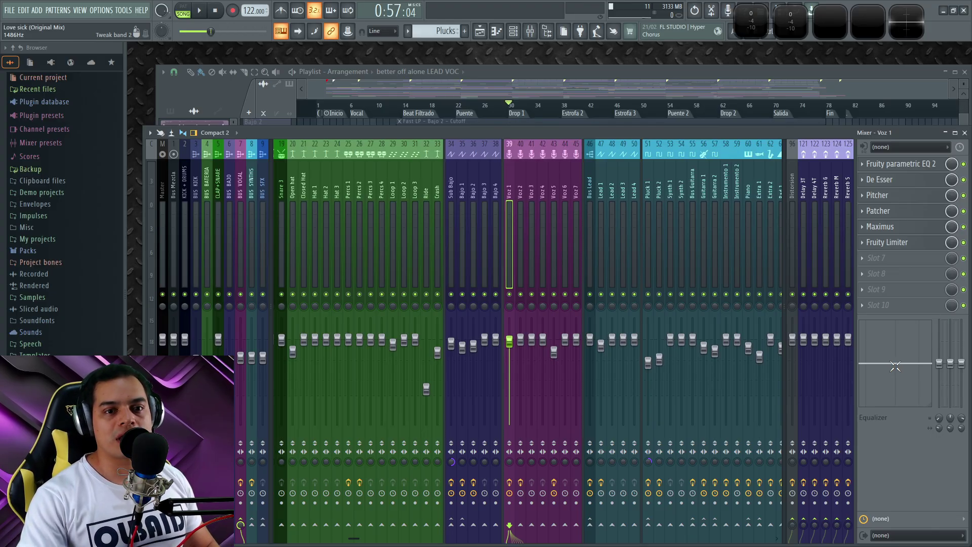
Step: Try a slight mid-band boost around 2.3k on the built-in equalizer of Voz 1 and reset the band
left_click_drag(895, 365, 902, 360)
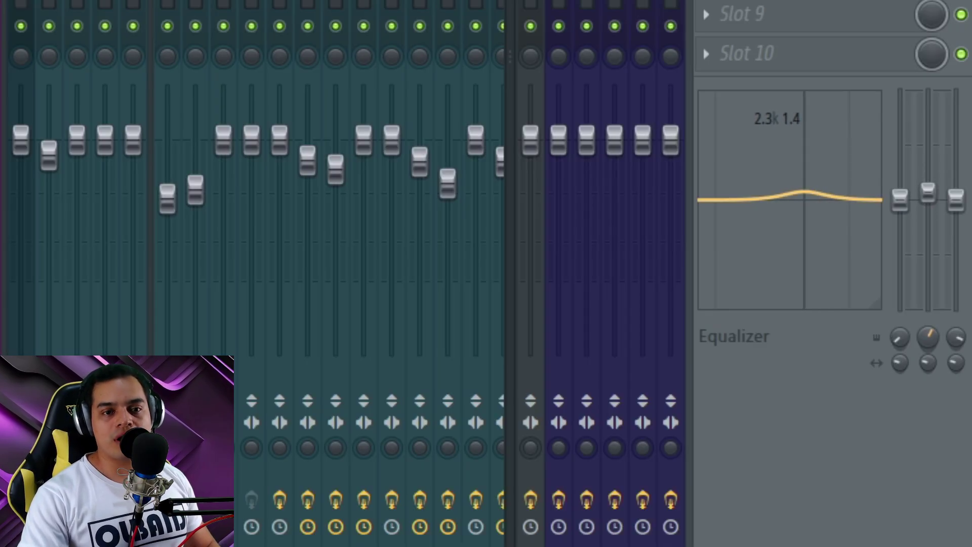
left_click_drag(804, 191, 809, 198)
left_click(930, 204, "alt")
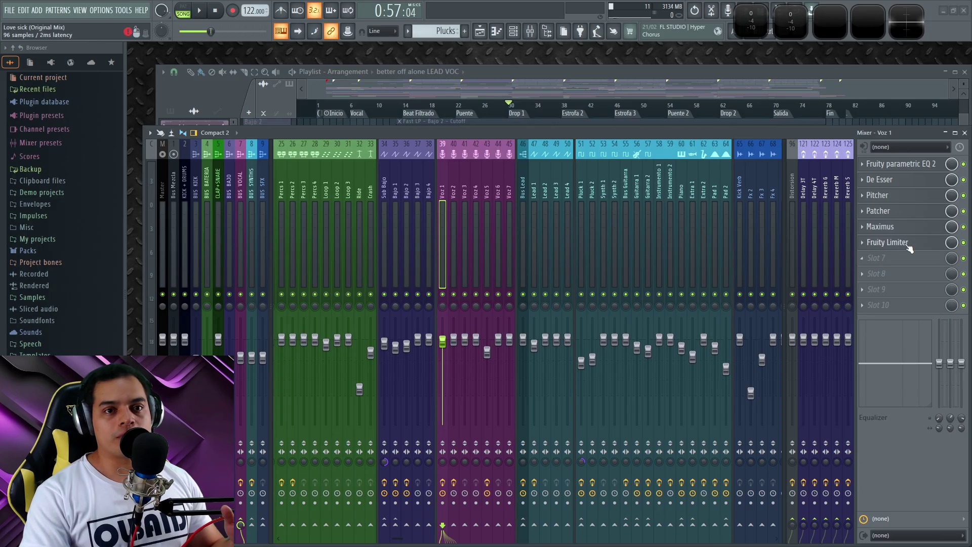
Step: Open the Fruity Limiter on Voz 1, examine its compressor controls and close it
left_click(887, 243)
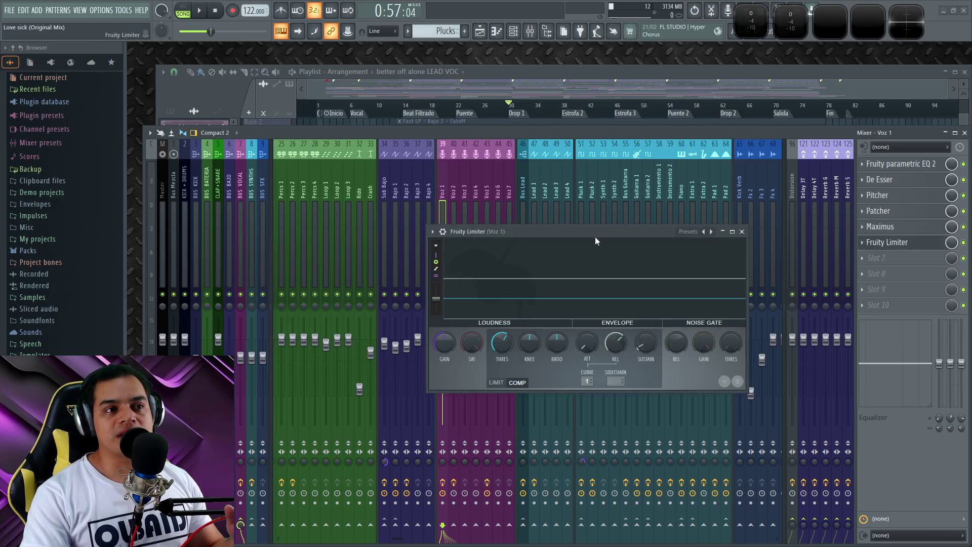
left_click_drag(596, 238, 511, 260)
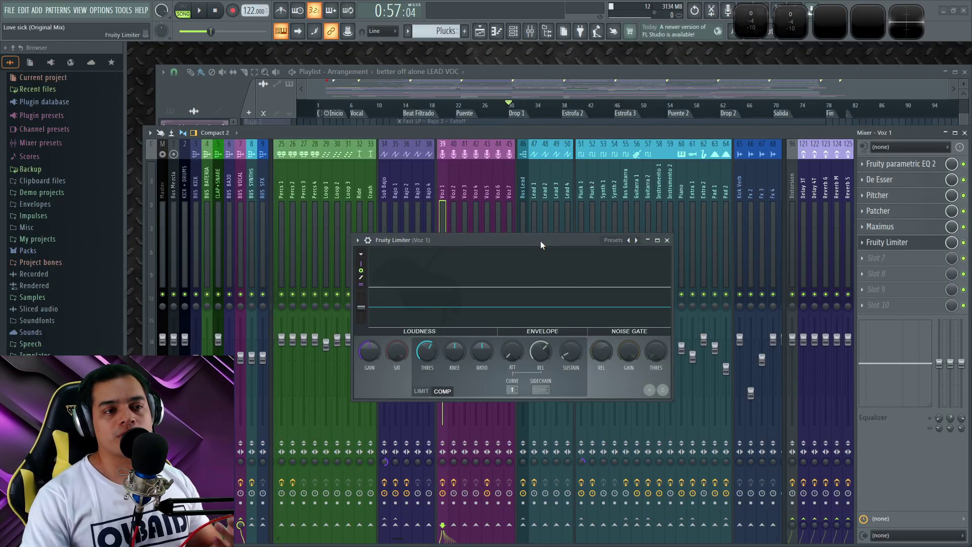
left_click(666, 240)
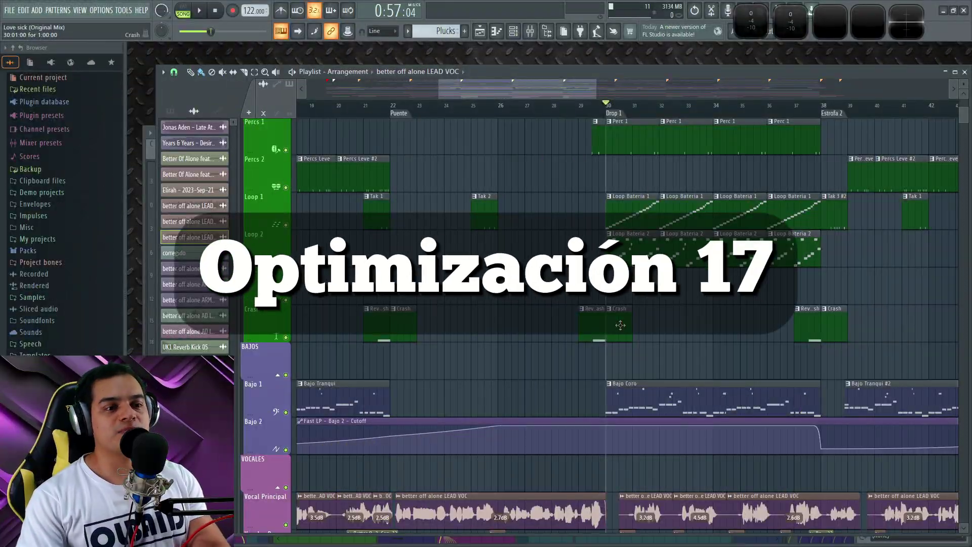
Step: Clear all windows from the workspace and choose a timebase of 96 PPQ in the project settings
scroll(653, 338, "down", 4)
key("F12")
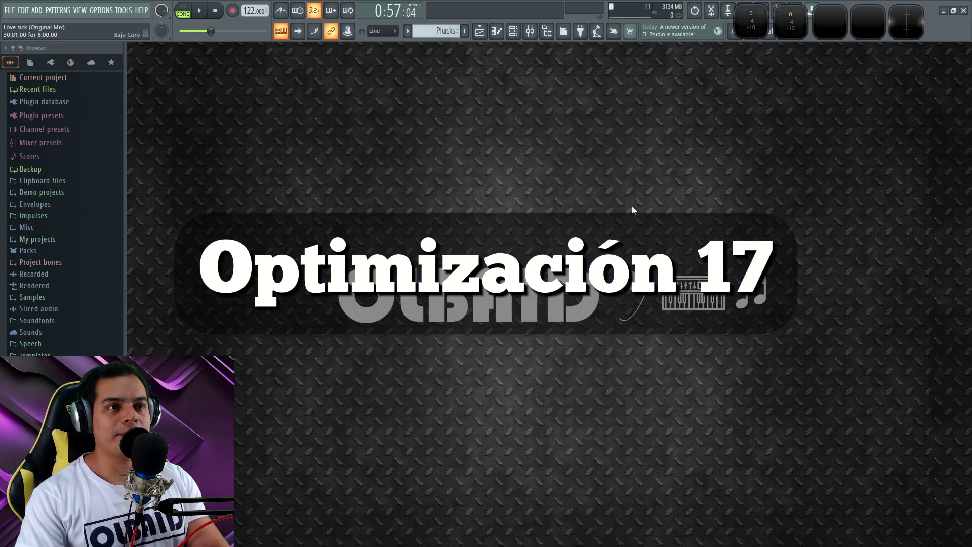
key("F11")
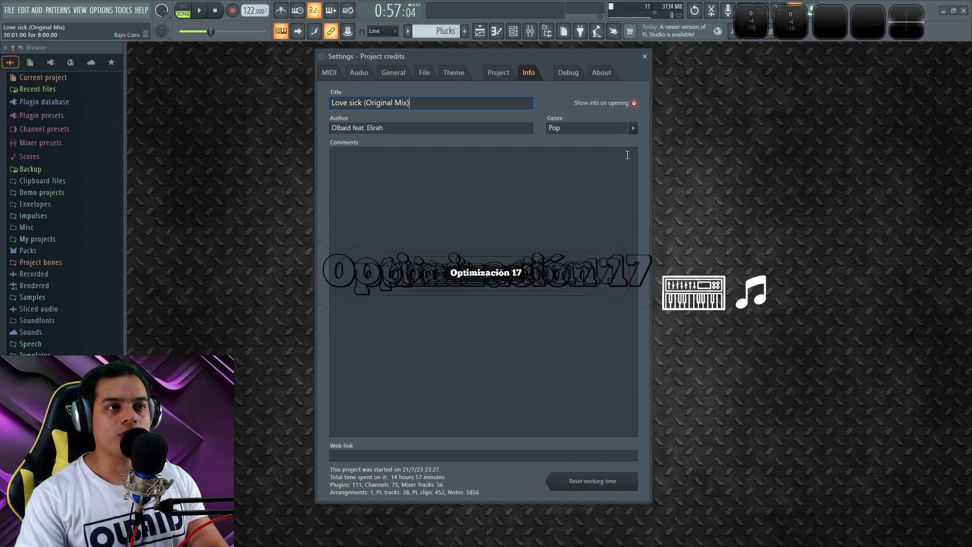
left_click(501, 73)
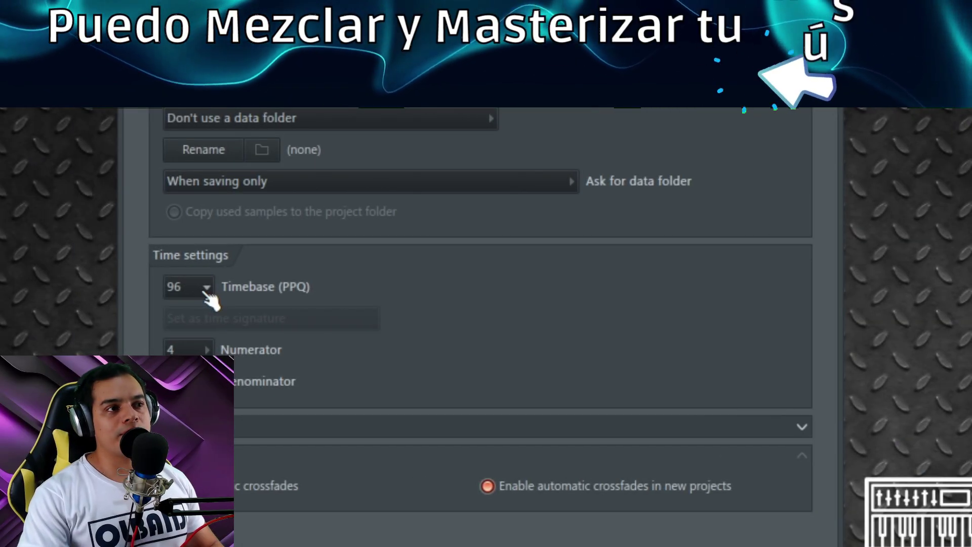
left_click(205, 289)
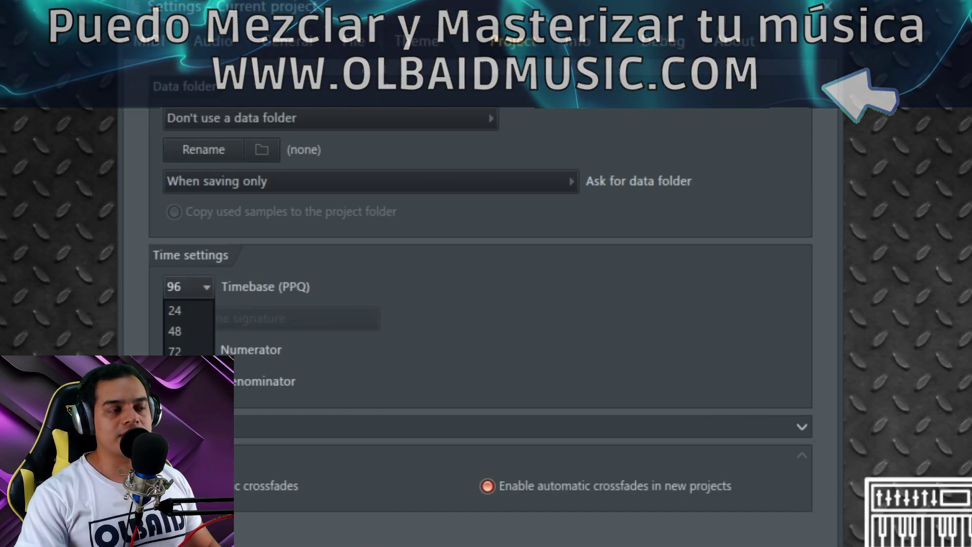
left_click(175, 372)
Step: Show the playlist with the settings window moved aside and zoom in on the vocal clips around Puente
key("F5")
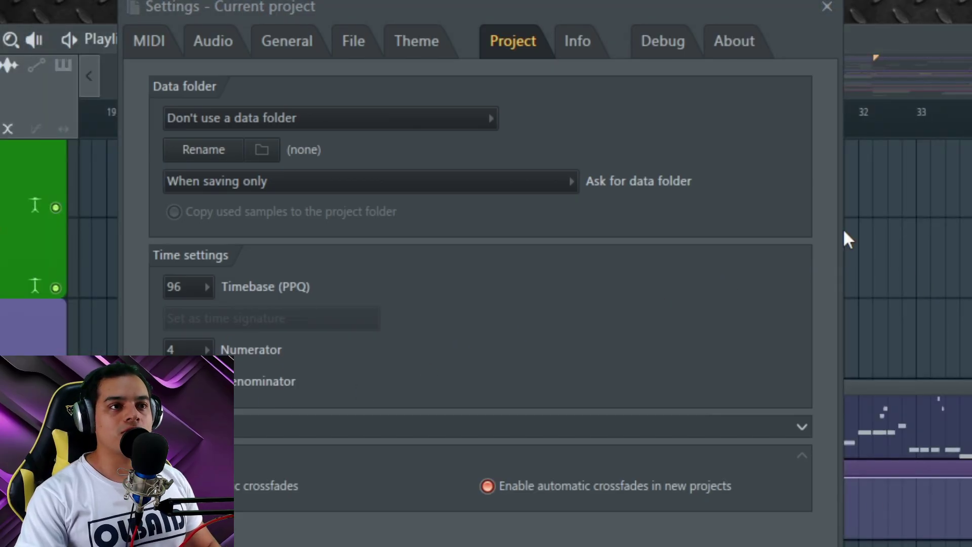
left_click_drag(816, 20, 971, 23)
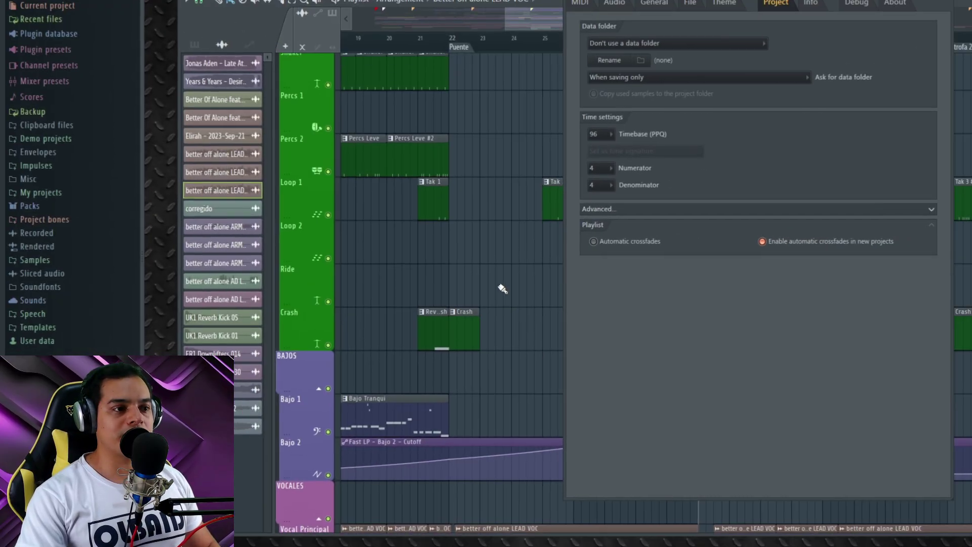
scroll(503, 289, "down", 6)
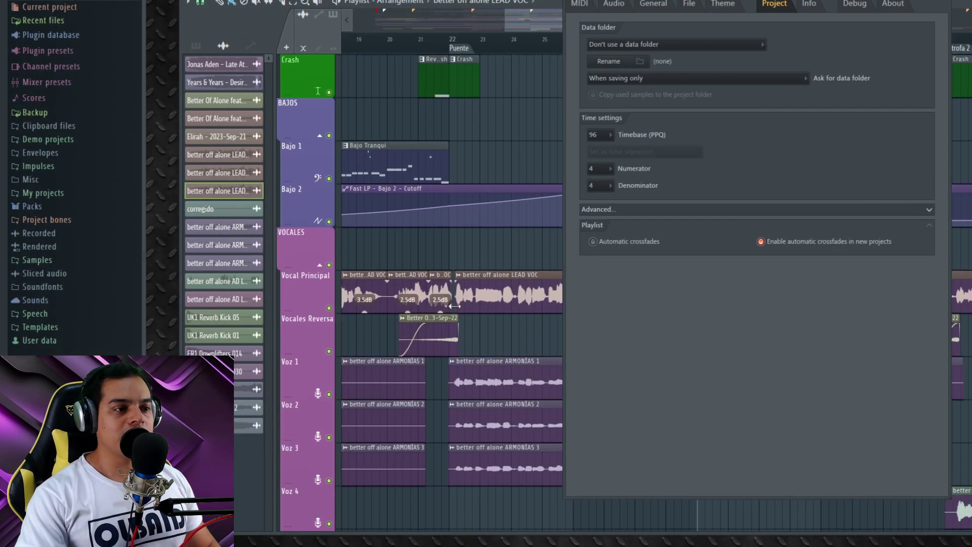
scroll(451, 260, "up", 4, "ctrl")
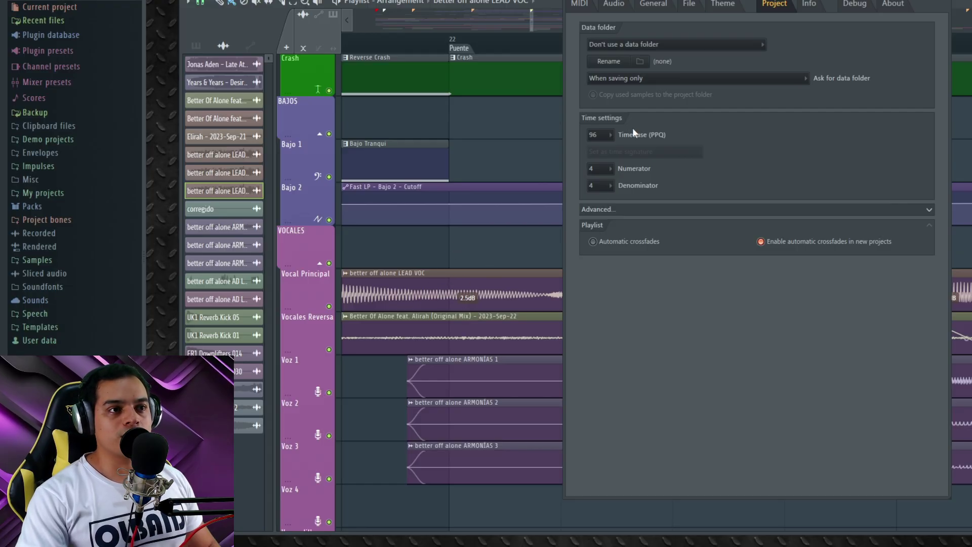
Step: Raise the project timebase to 960 PPQ and check the playlist clips at close zoom
left_click(606, 135)
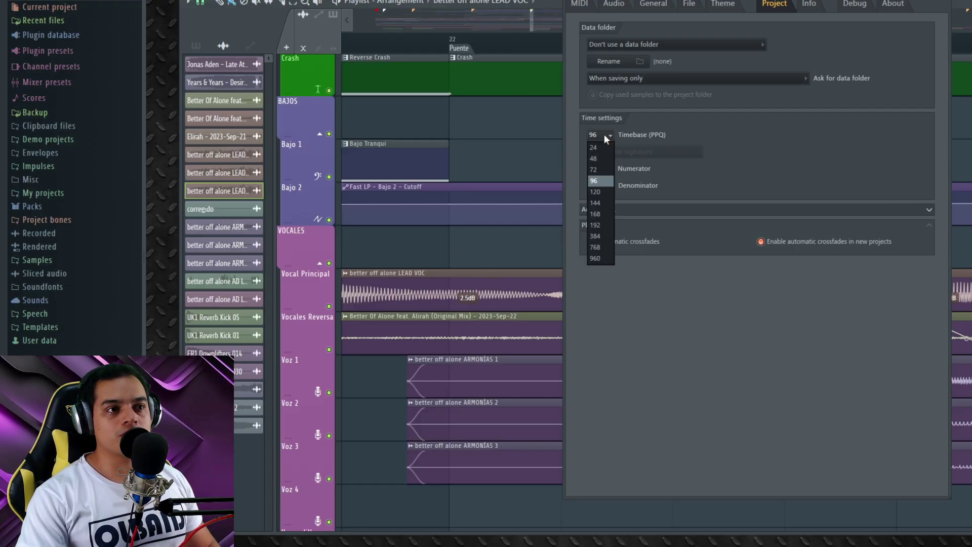
left_click(596, 258)
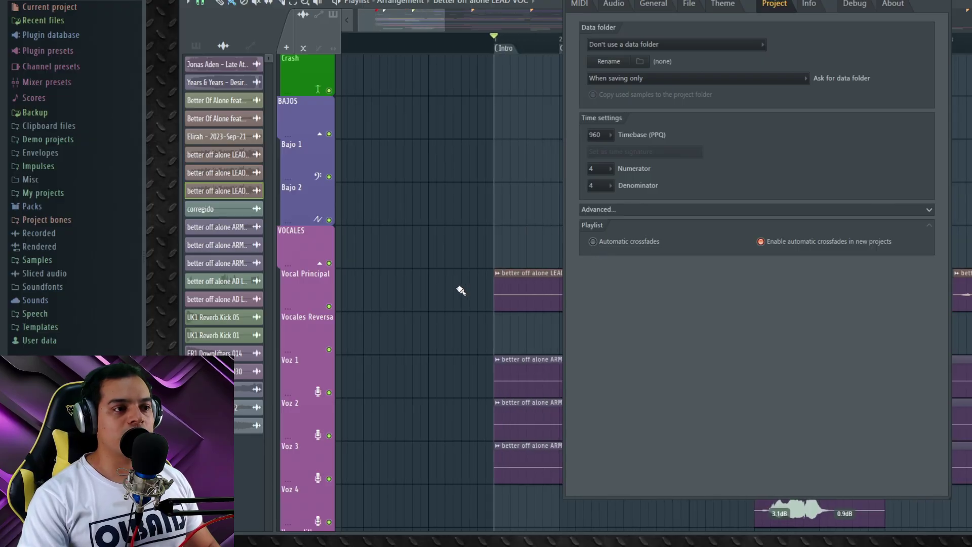
scroll(461, 303, "up", 12)
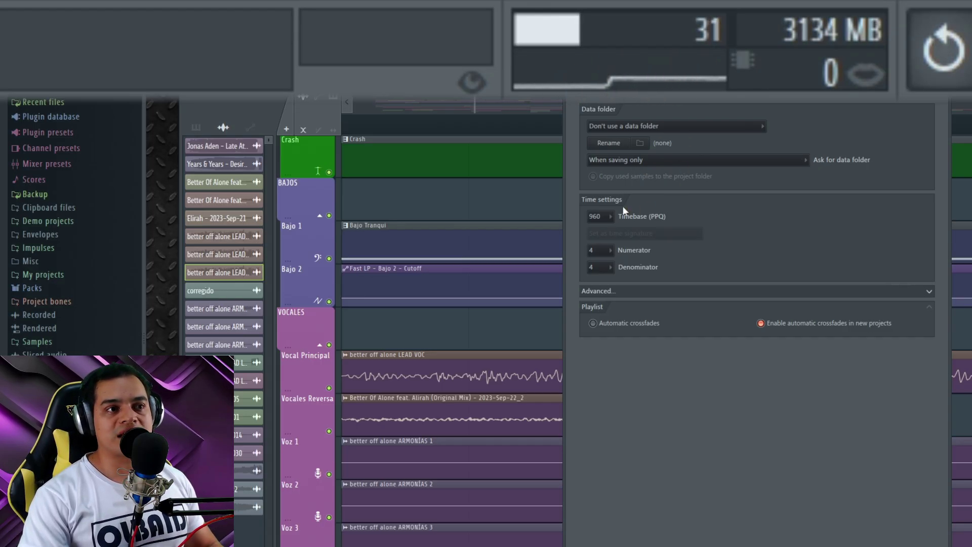
Step: Set the project timebase to 96 PPQ and accept the reduction
left_click(603, 217)
left_click(601, 260)
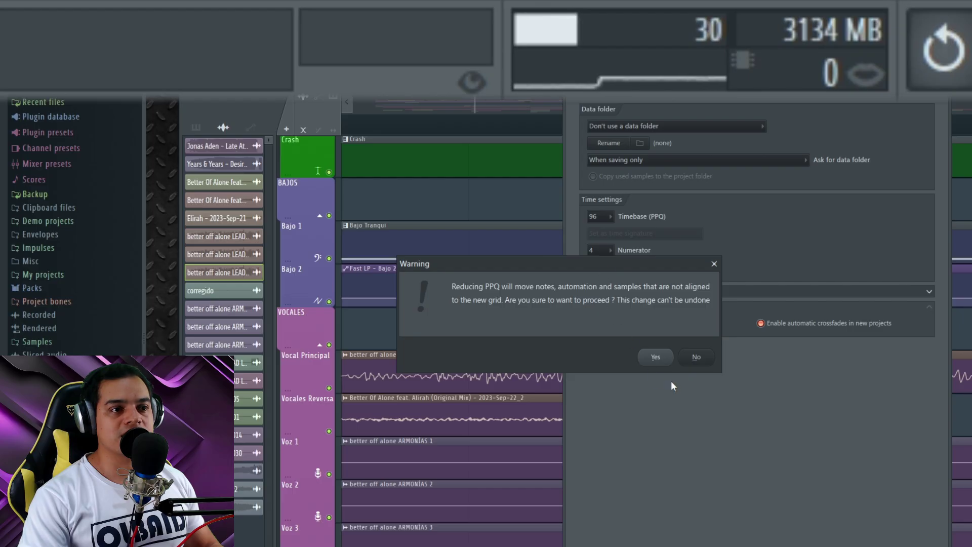
left_click(665, 359)
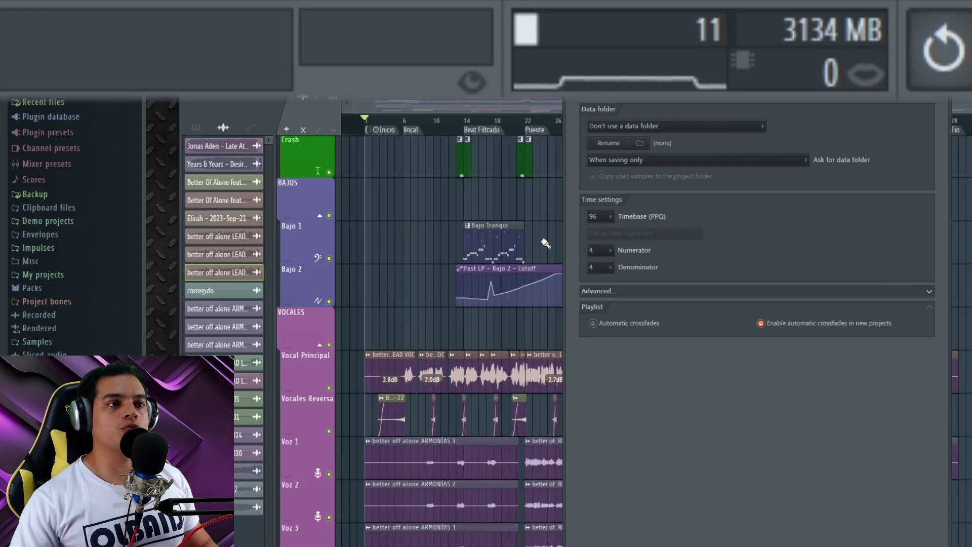
Step: Examine the available timebase values and compare the playlist grid at the vocal intro
left_click(599, 217)
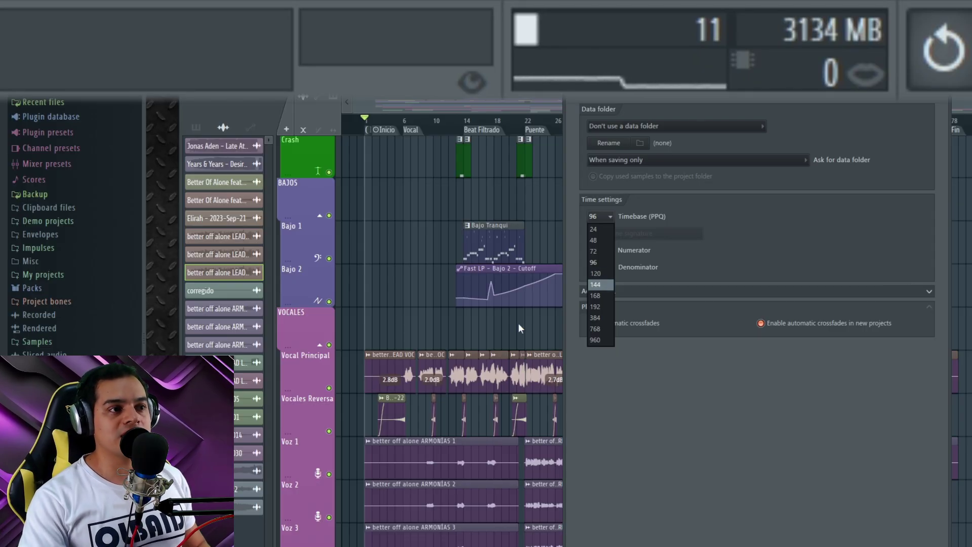
left_click(405, 440)
scroll(361, 328, "up", 5)
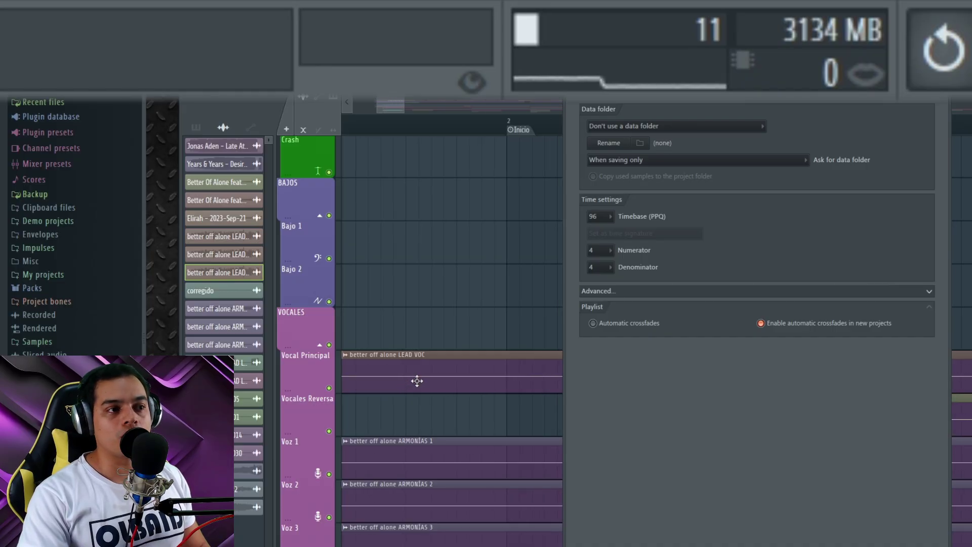
scroll(415, 380, "down", 4)
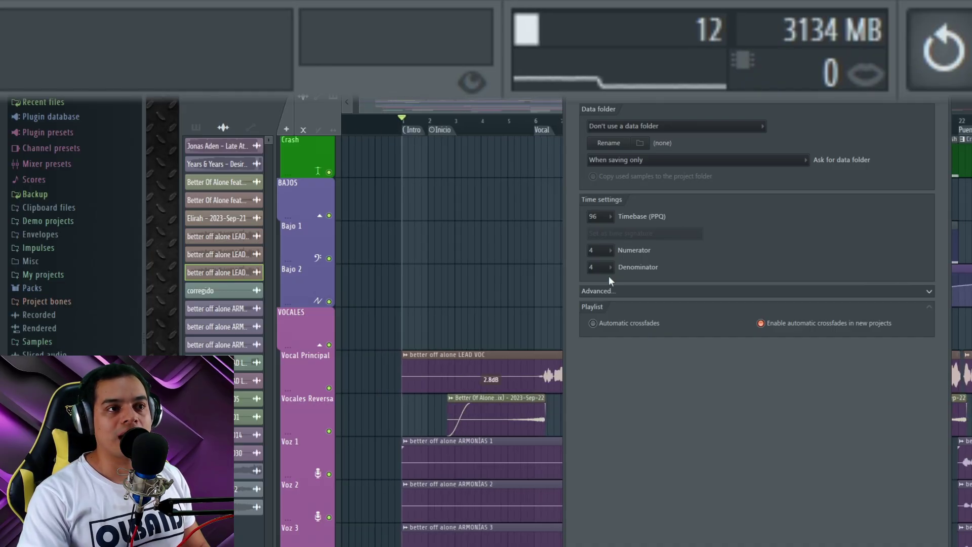
left_click(610, 217)
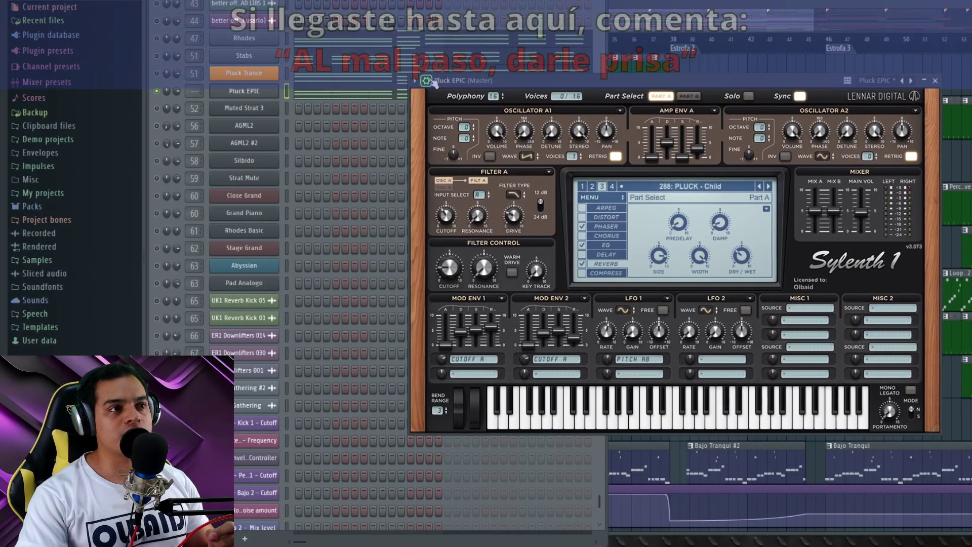
Step: Open the wrapper settings of the Pluck EPIC Sylenth1 channel and examine its processing options, especially Allow smart disable
left_click(430, 81)
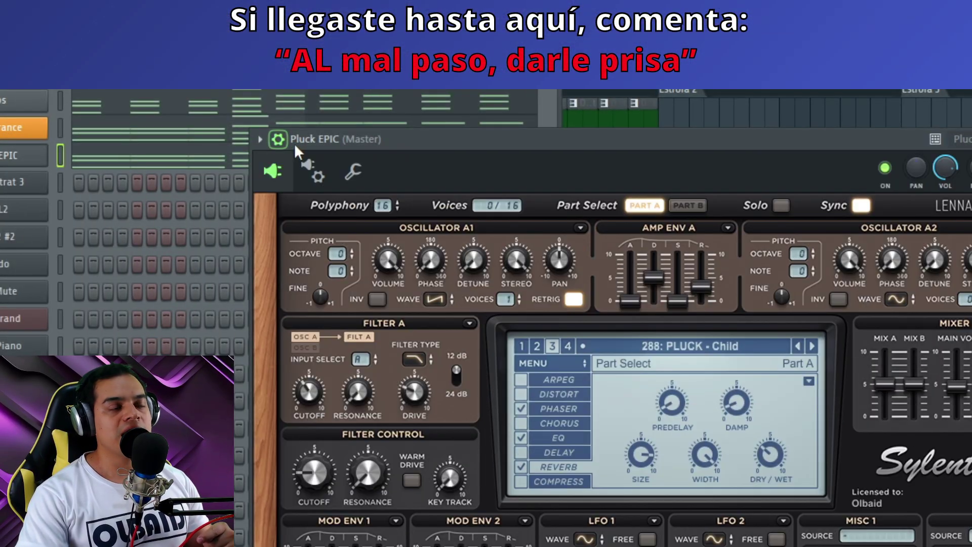
left_click(317, 173)
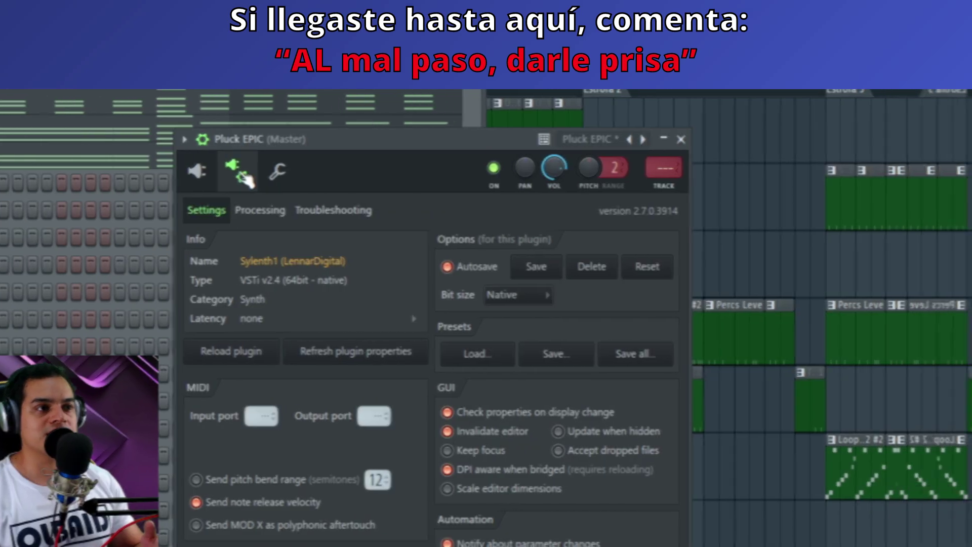
left_click(338, 211)
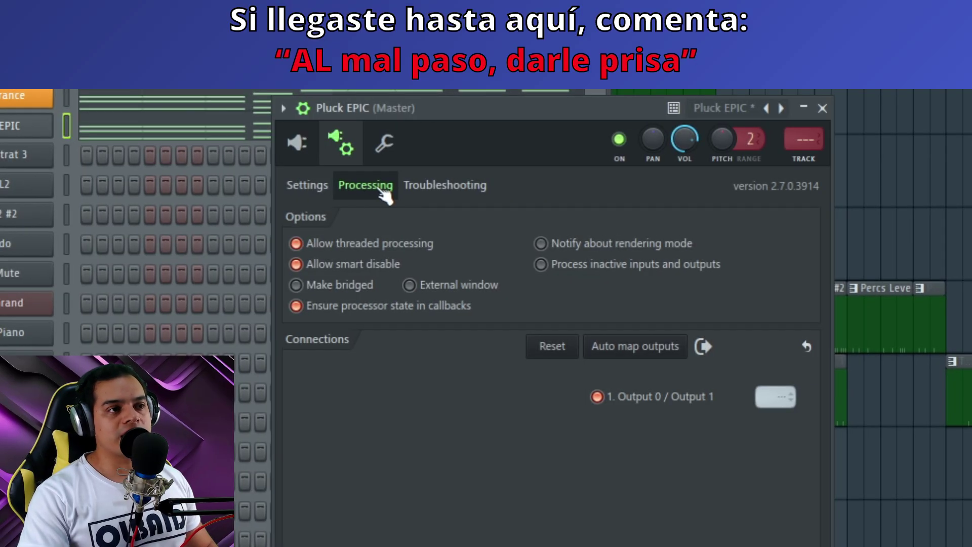
left_click(456, 187)
left_click(370, 191)
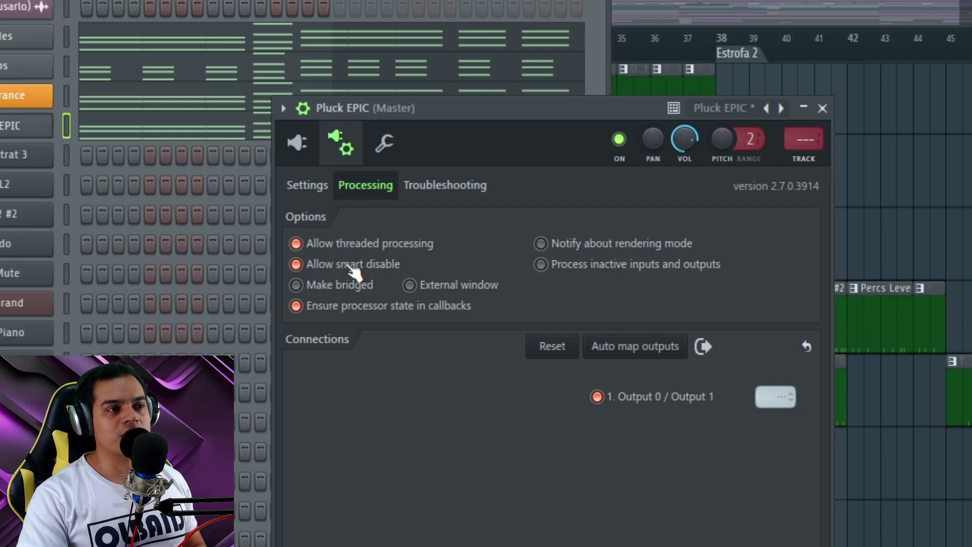
left_click(335, 266)
left_click(342, 269)
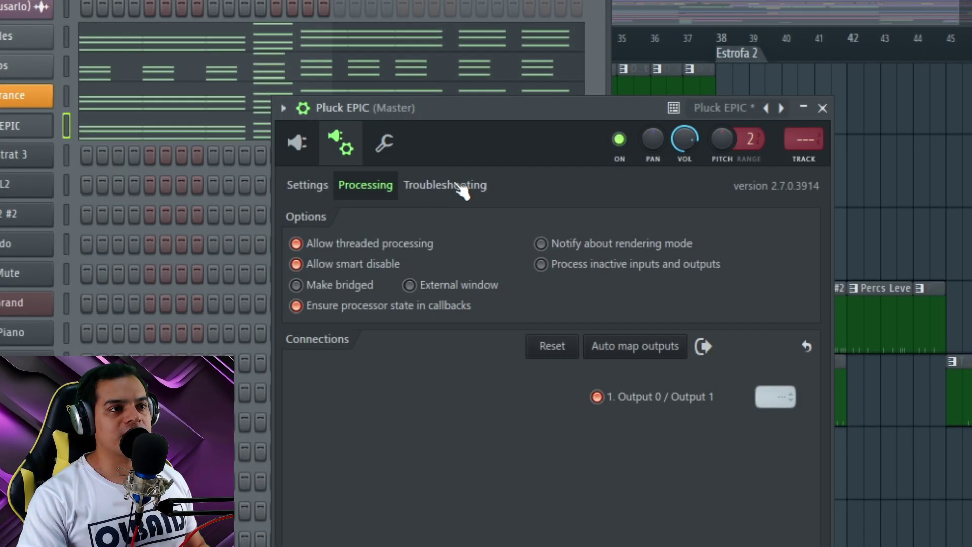
Step: Review Pluck EPIC's troubleshooting and processing options and return to the synth's editor
left_click(461, 188)
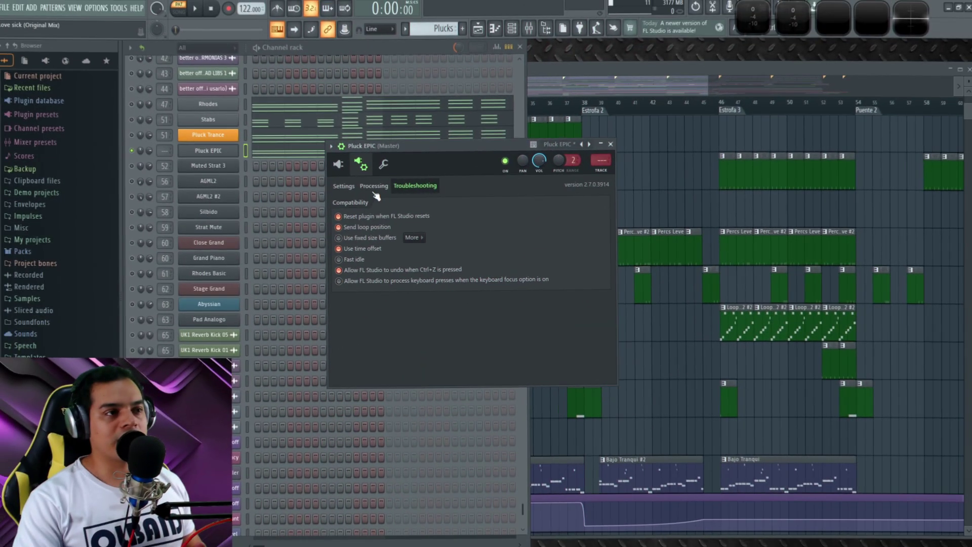
left_click(365, 185)
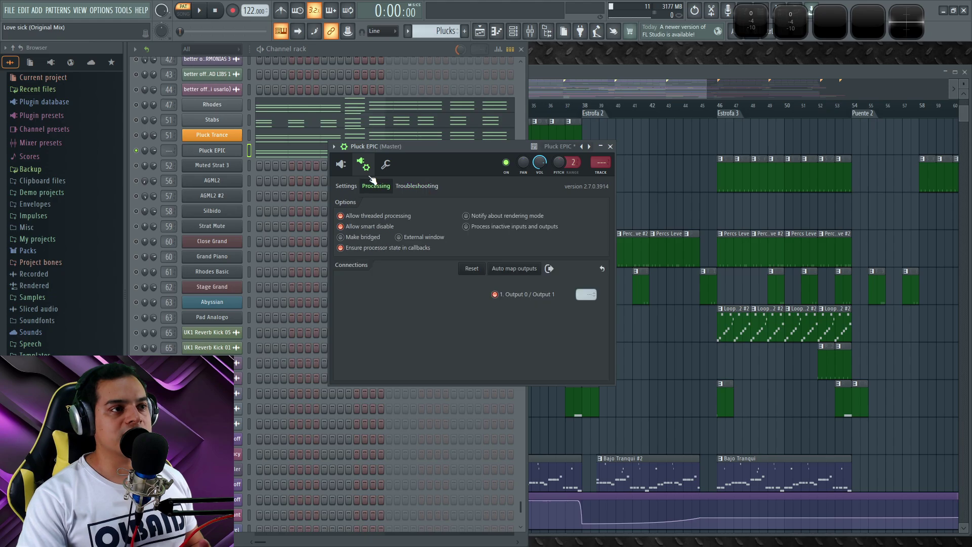
left_click(305, 148)
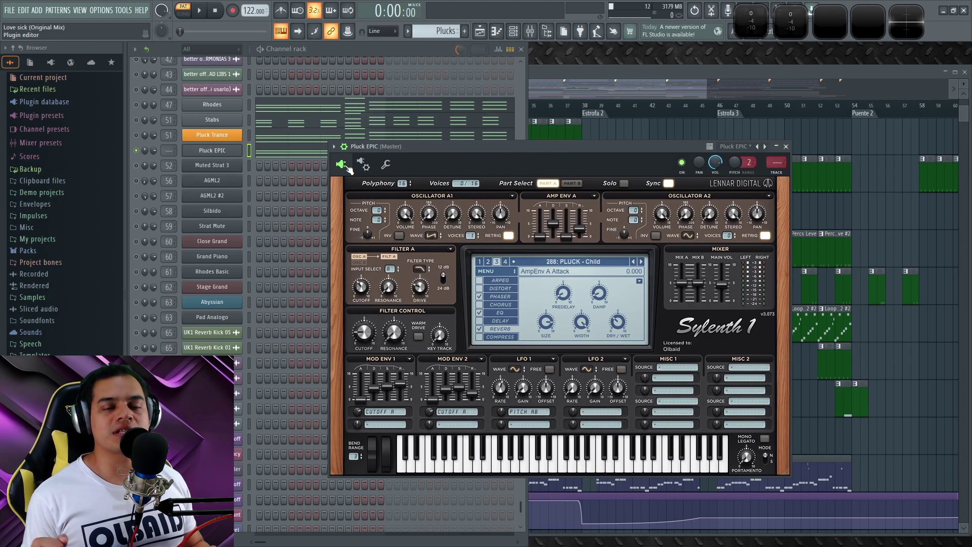